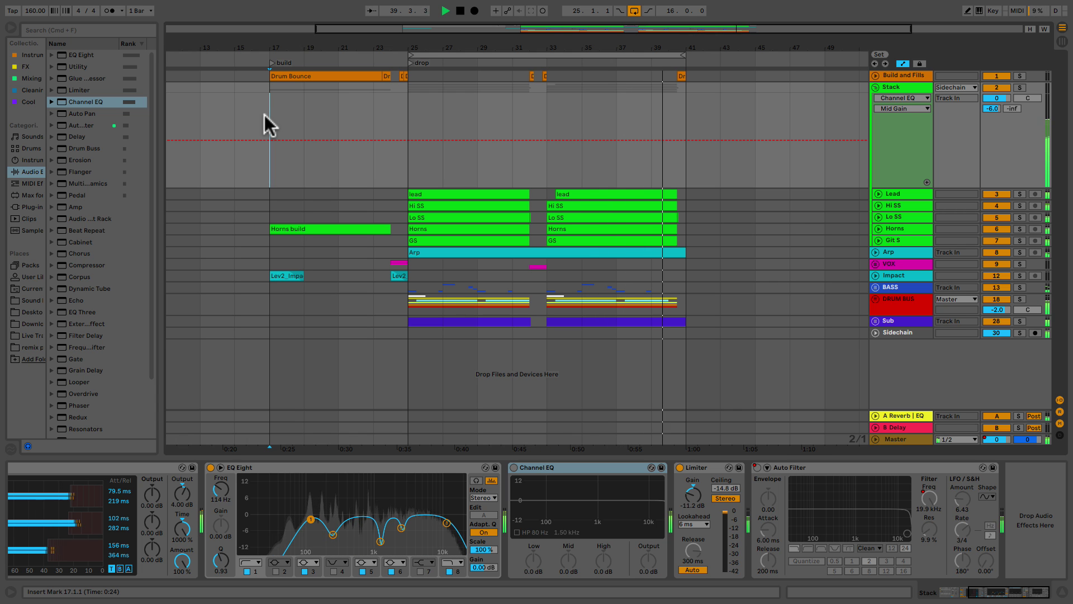
{"action": "key", "text": "space"}
{"action": "left_click", "coordinate": [375, 116]}
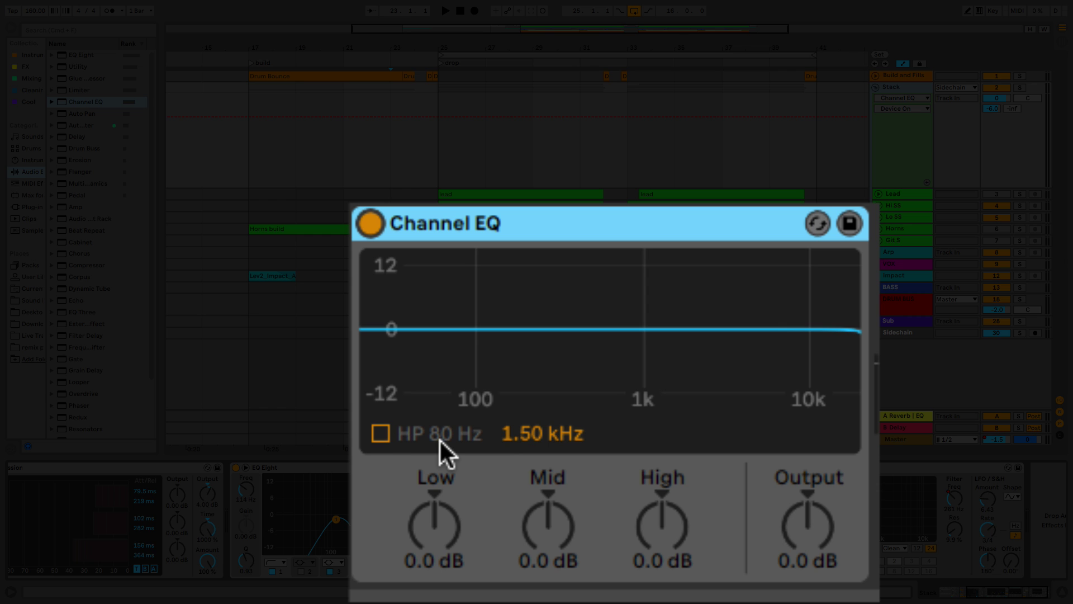
{"action": "left_click", "coordinate": [380, 434]}
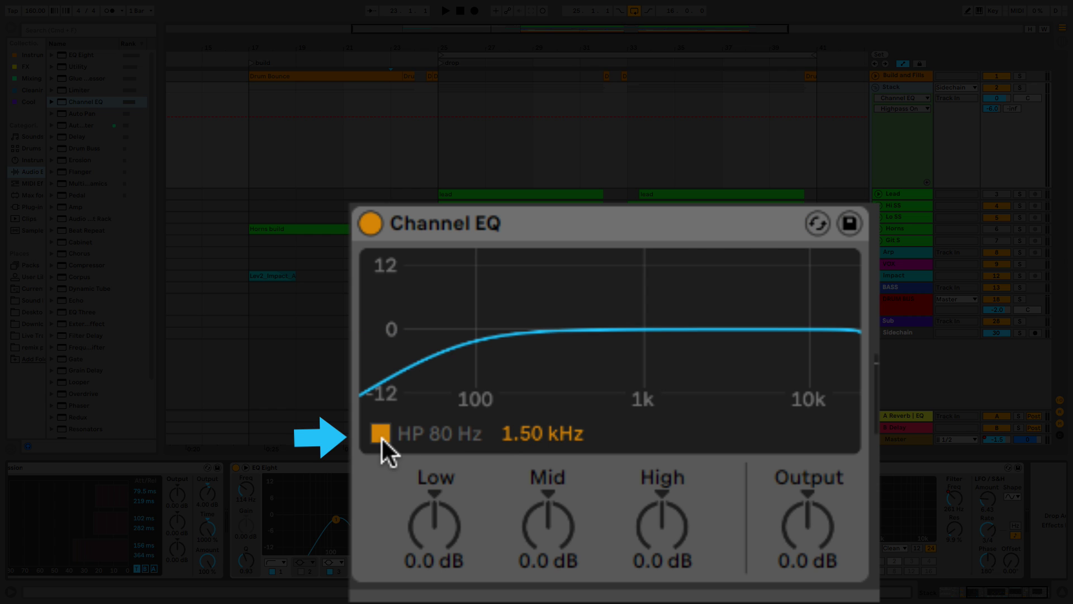
{"action": "left_click", "coordinate": [380, 434]}
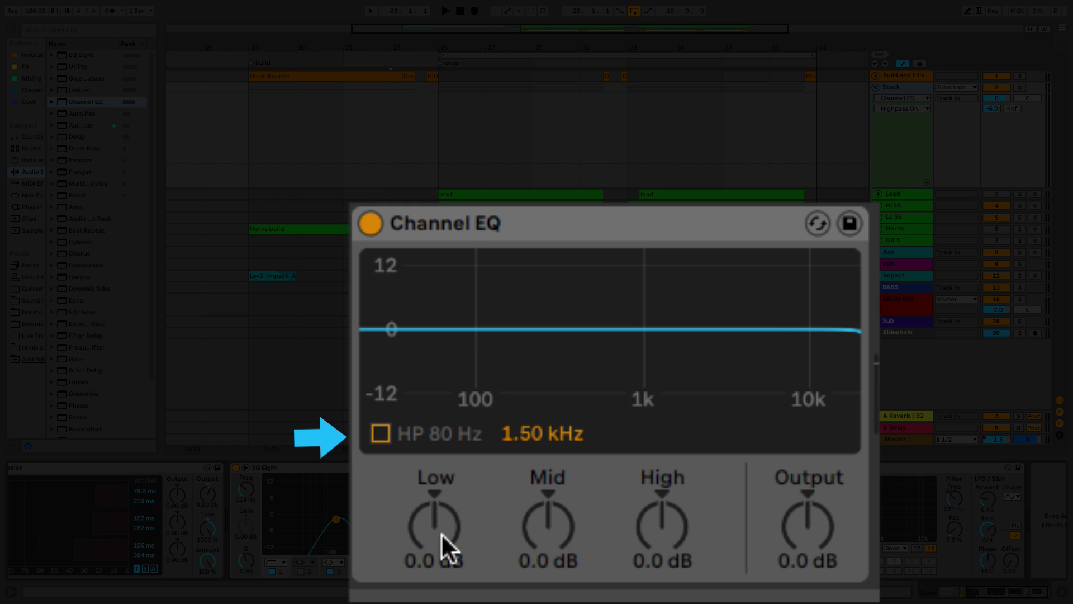
{"action": "mouse_move", "coordinate": [434, 525]}
{"action": "left_mouse_down"}
{"action": "mouse_move", "coordinate": [434, 498]}
{"action": "mouse_move", "coordinate": [434, 551]}
{"action": "mouse_move", "coordinate": [434, 524]}
{"action": "left_mouse_up"}
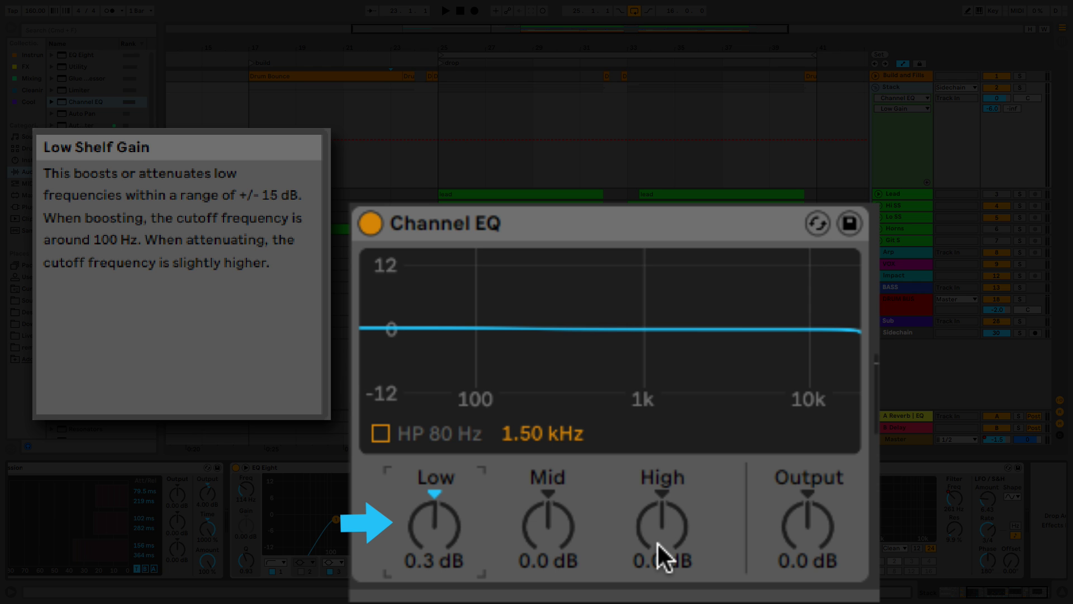
{"action": "mouse_move", "coordinate": [656, 542]}
{"action": "left_mouse_down"}
{"action": "mouse_move", "coordinate": [656, 517]}
{"action": "mouse_move", "coordinate": [657, 569]}
{"action": "mouse_move", "coordinate": [657, 542]}
{"action": "left_mouse_up"}
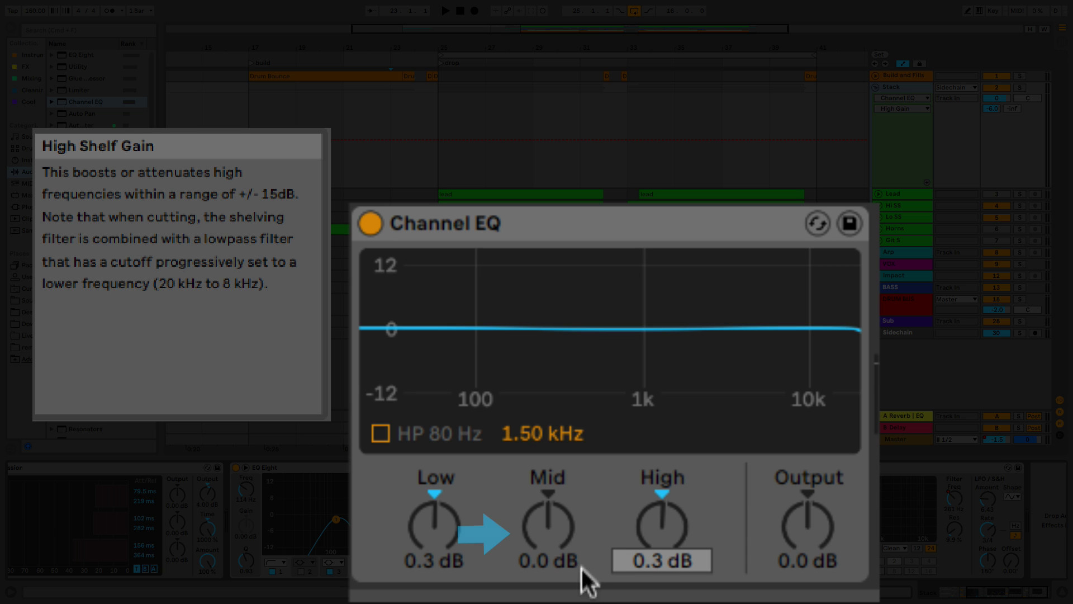
{"action": "left_click_drag", "start_coordinate": [582, 575], "coordinate": [569, 534]}
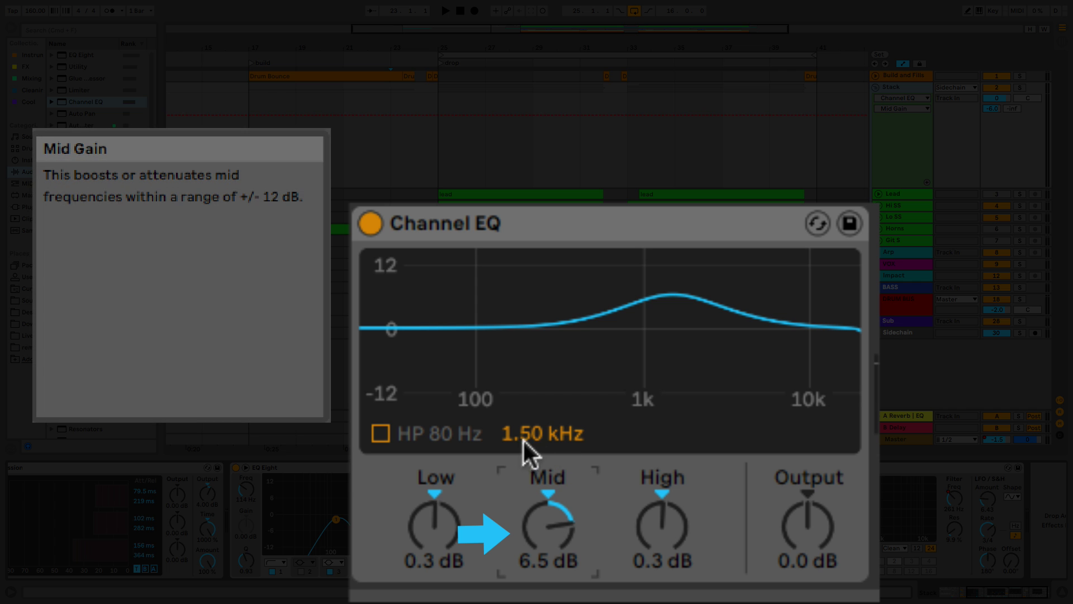
{"action": "mouse_move", "coordinate": [524, 437]}
{"action": "left_mouse_down"}
{"action": "mouse_move", "coordinate": [524, 499]}
{"action": "mouse_move", "coordinate": [528, 431]}
{"action": "left_mouse_up"}
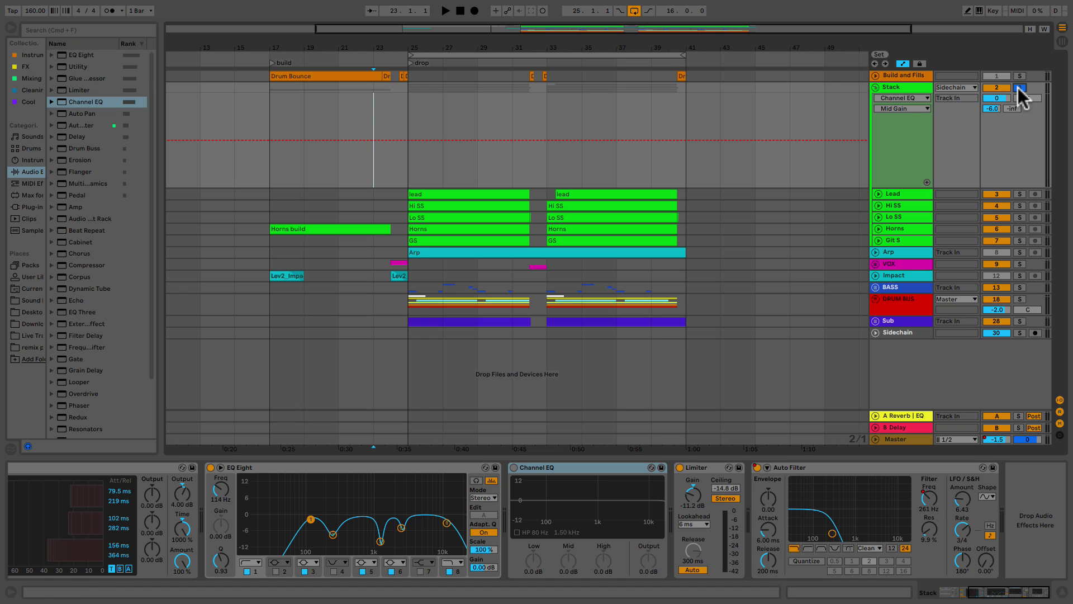
Play the drop from bar 25 to hear the full mix
{"action": "left_click", "coordinate": [408, 122]}
{"action": "key", "text": "space"}
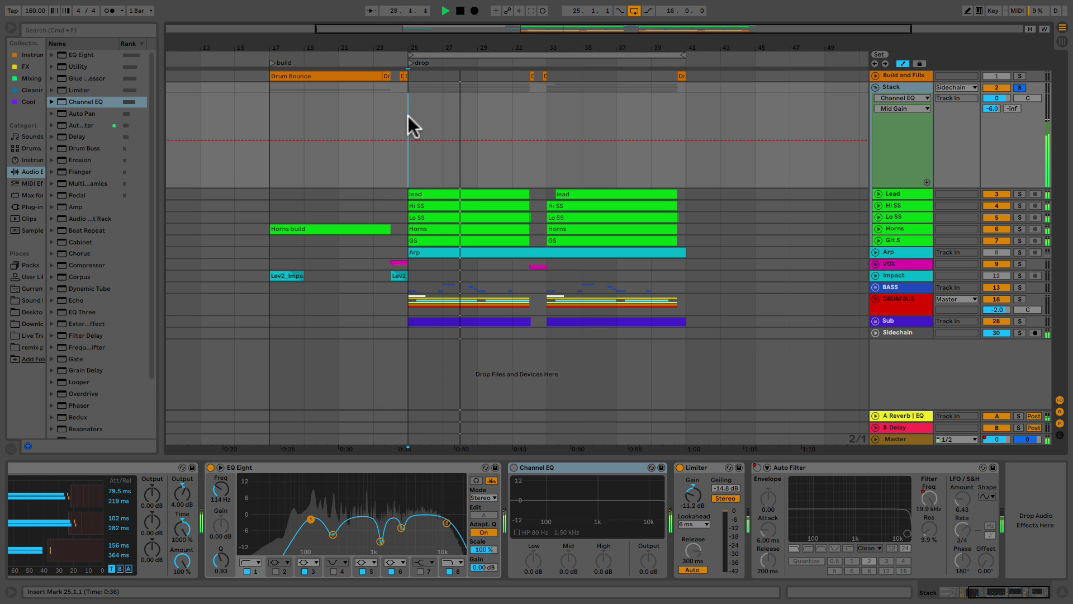
{"action": "key", "text": "space"}
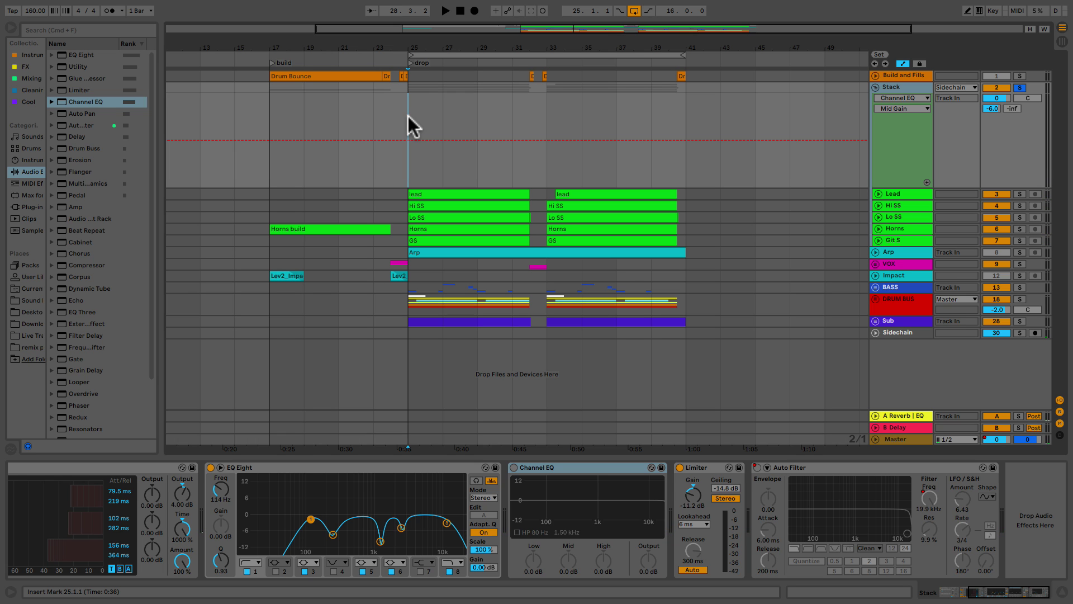
Solo the Lead, then the Hi SS layer, during playback from bar 25, unsoloing each
{"action": "left_click", "coordinate": [912, 199]}
{"action": "key", "text": "space"}
{"action": "left_click", "coordinate": [1019, 194]}
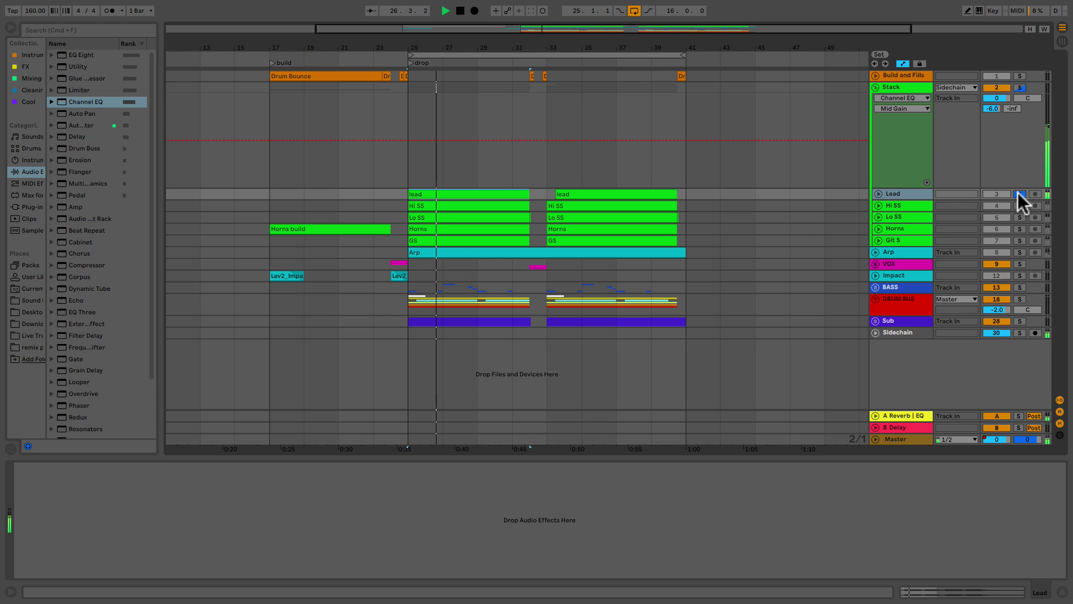
{"action": "left_click", "coordinate": [1018, 193]}
{"action": "left_click", "coordinate": [1018, 205]}
{"action": "left_click", "coordinate": [1018, 204]}
{"action": "key", "text": "space"}
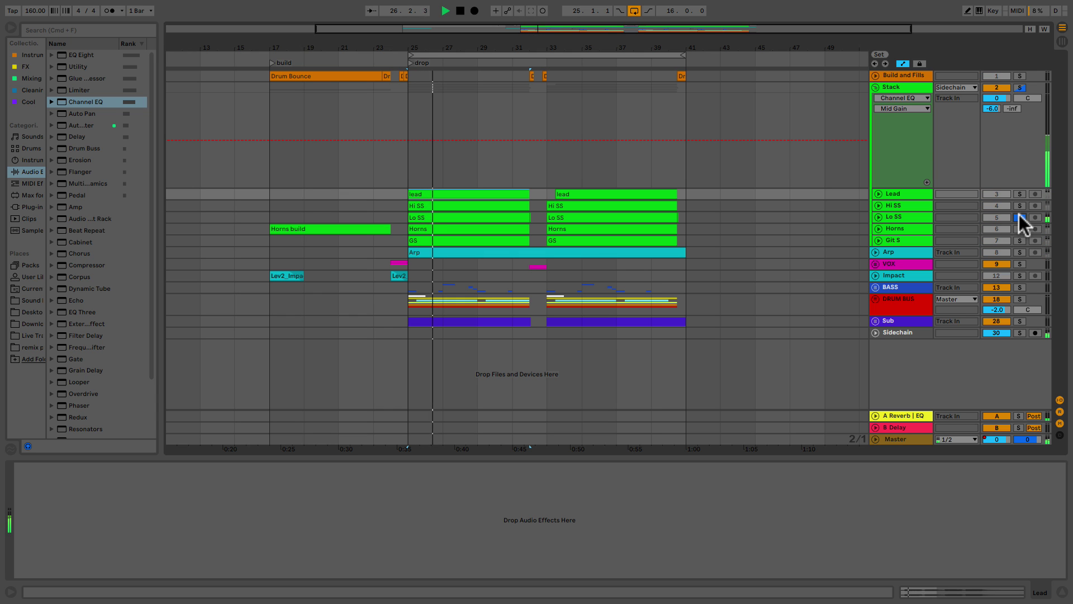
Audition the Horns soloed, then switch the solo to Git S and unsolo it
{"action": "left_click", "coordinate": [1018, 229]}
{"action": "key", "text": "space"}
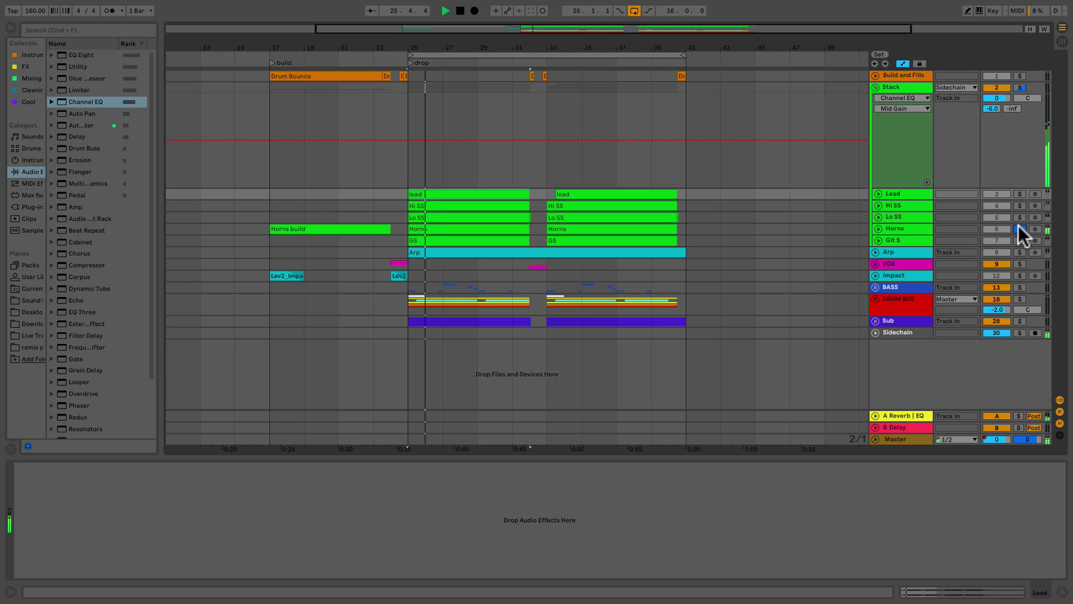
{"action": "key", "text": "space"}
{"action": "left_click", "coordinate": [1018, 239]}
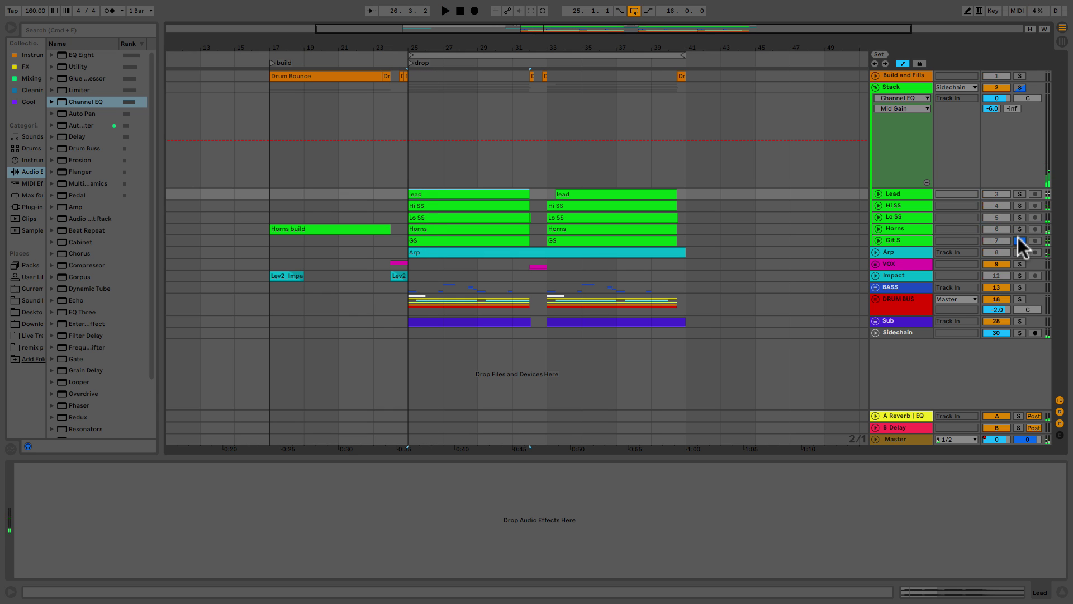
{"action": "key", "text": "space"}
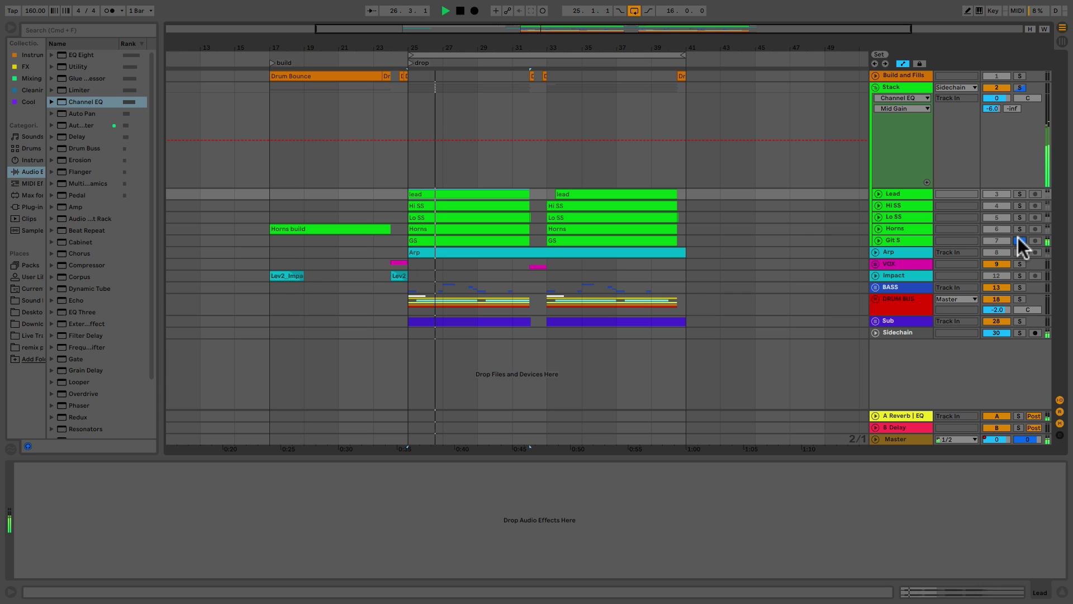
{"action": "left_click", "coordinate": [1018, 239]}
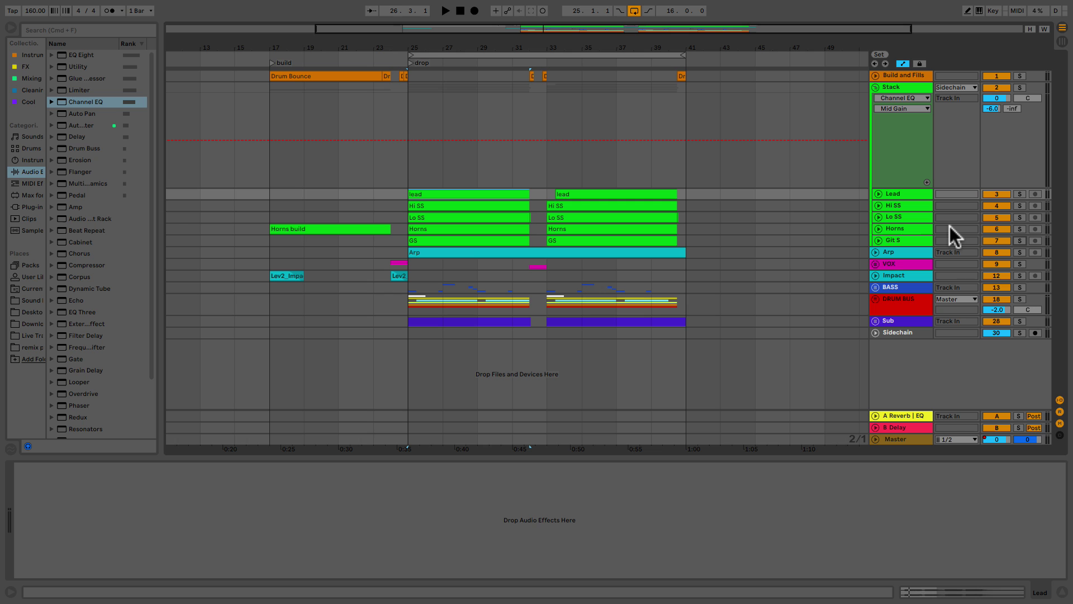
Show the Lo SS track's EQ devices and zoom the arrangement to bars 19–38
{"action": "left_click", "coordinate": [907, 215]}
{"action": "left_click", "coordinate": [992, 194]}
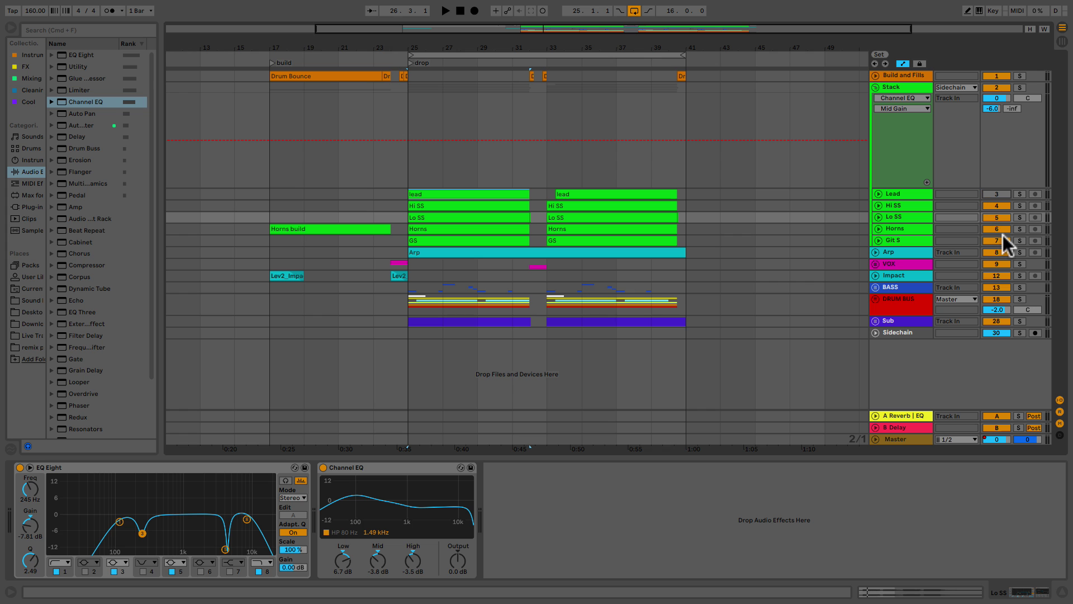
{"action": "left_click", "coordinate": [997, 241]}
{"action": "left_click", "coordinate": [997, 252]}
{"action": "left_click", "coordinate": [996, 275]}
{"action": "left_click", "coordinate": [996, 76]}
{"action": "left_click", "coordinate": [1019, 88]}
{"action": "scroll", "coordinate": [406, 213], "scroll_direction": "up", "scroll_amount": 2}
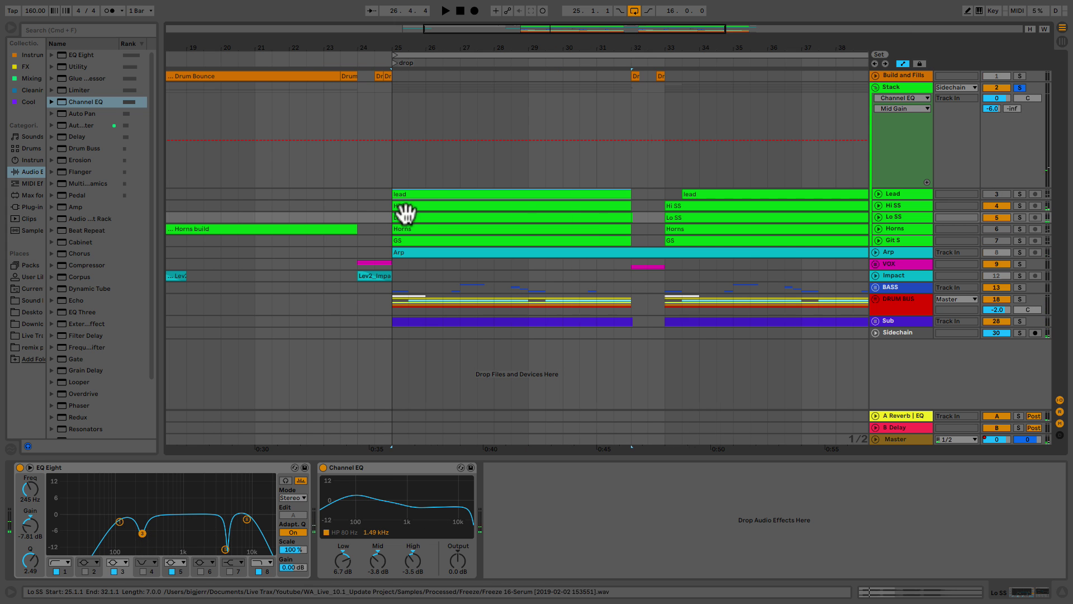
Play from the drop at bar 25, then solo the Lo SS layer
{"action": "left_click", "coordinate": [409, 170]}
{"action": "key", "text": "space"}
{"action": "left_click", "coordinate": [899, 216]}
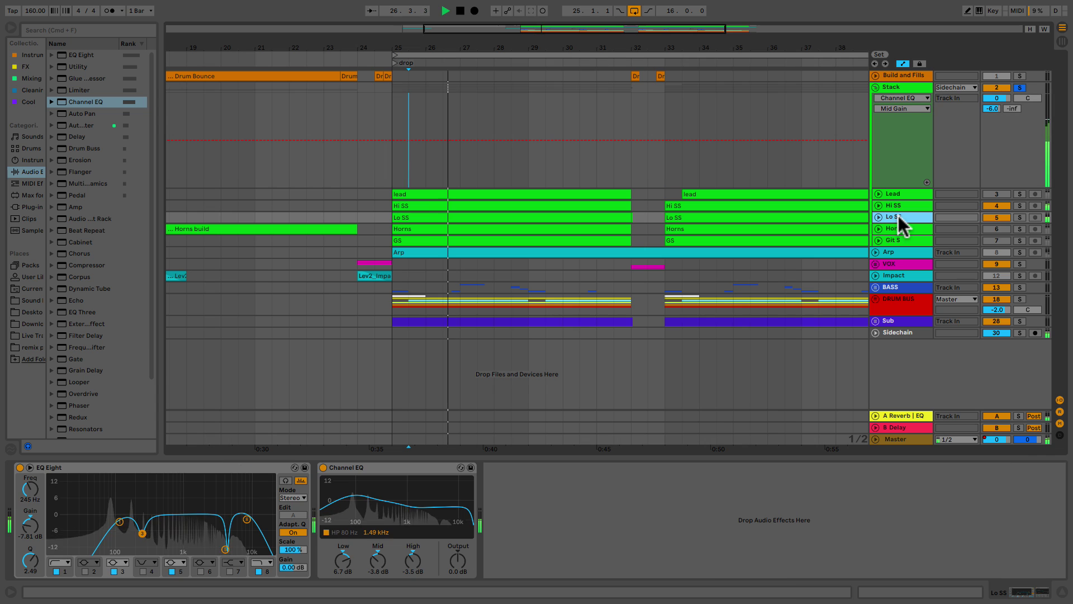
{"action": "key", "text": "space"}
{"action": "left_click", "coordinate": [1020, 218]}
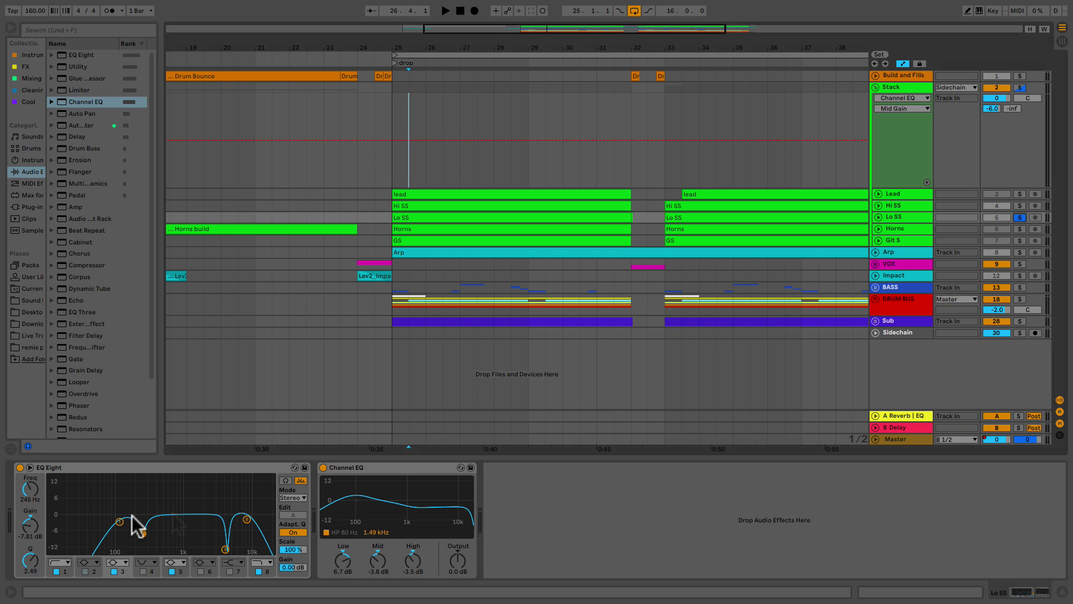
Boost Lo SS's EQ Eight band 2 by about 7 dB, moving it from 574 Hz to 711 Hz
{"action": "left_click", "coordinate": [174, 514]}
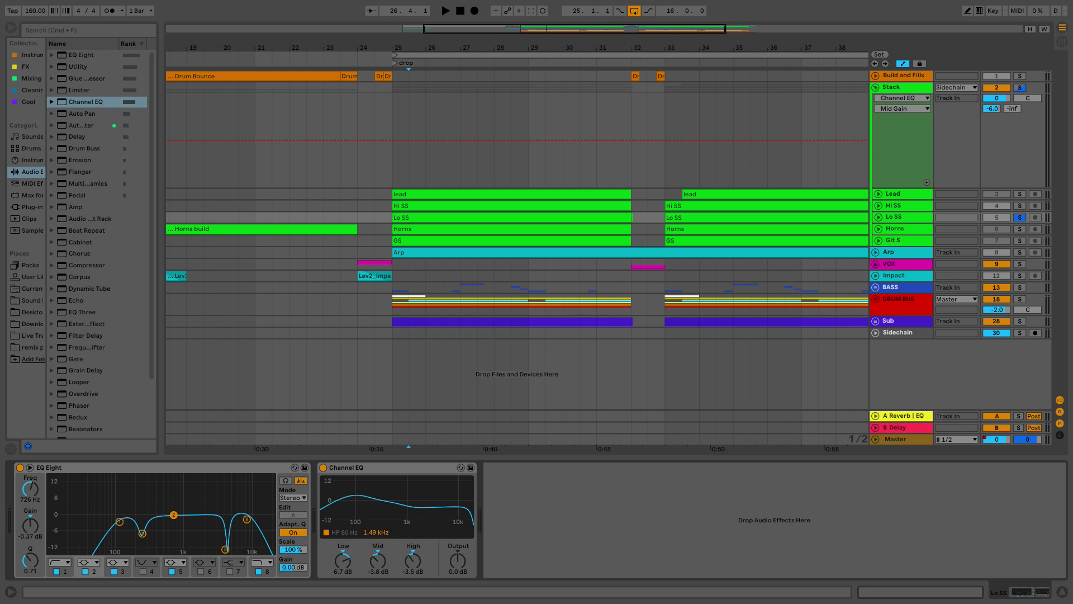
{"action": "left_click_drag", "start_coordinate": [174, 515], "coordinate": [174, 486]}
{"action": "key", "text": "space"}
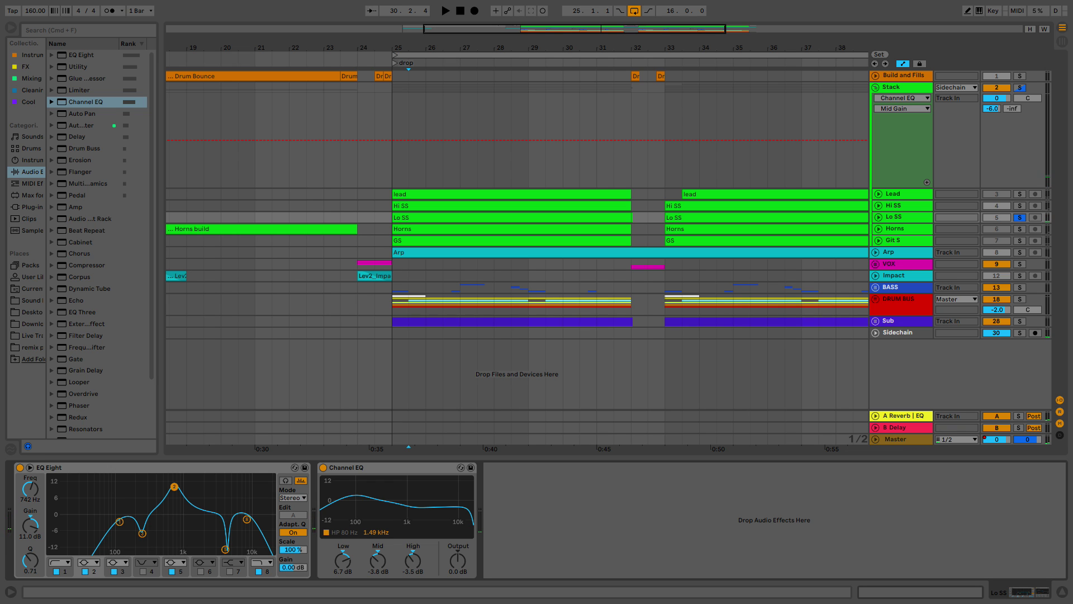
{"action": "left_click_drag", "start_coordinate": [174, 487], "coordinate": [171, 523]}
{"action": "key", "text": "space"}
{"action": "key", "text": "space"}
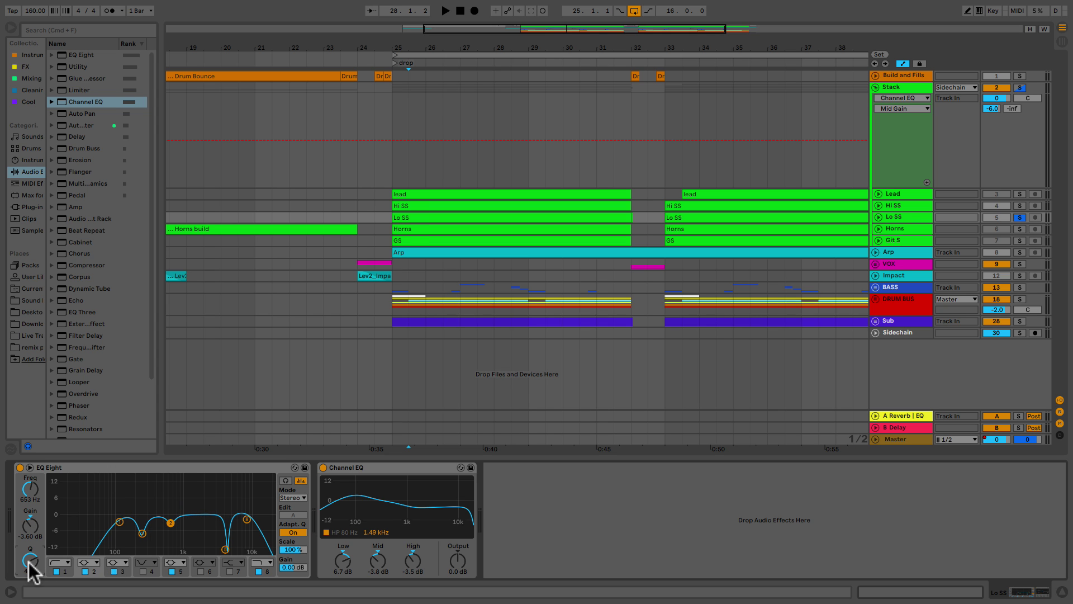
Settle band 2 as a -4.6 dB cut at 625 Hz, A/B it, then show Hi SS's EQ
{"action": "key", "text": "space"}
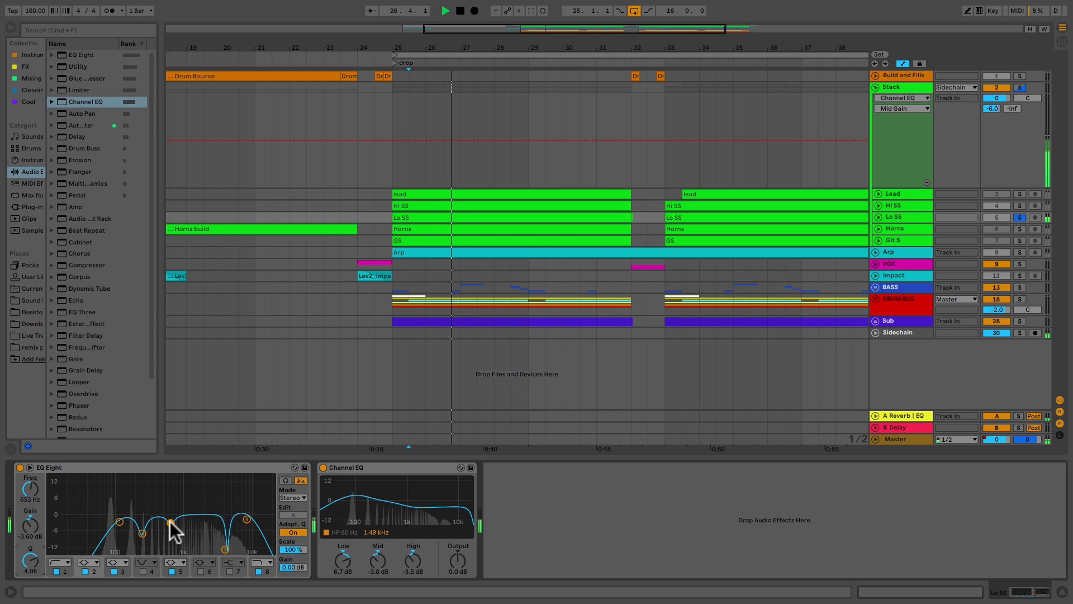
{"action": "left_click_drag", "start_coordinate": [170, 521], "coordinate": [172, 525]}
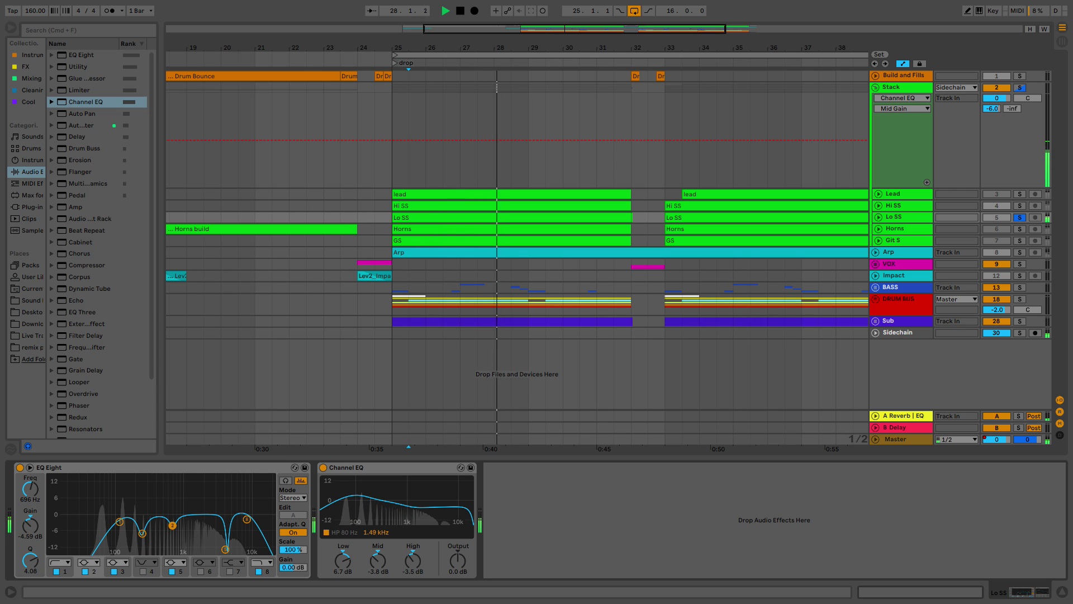
{"action": "left_click_drag", "start_coordinate": [172, 525], "coordinate": [169, 524]}
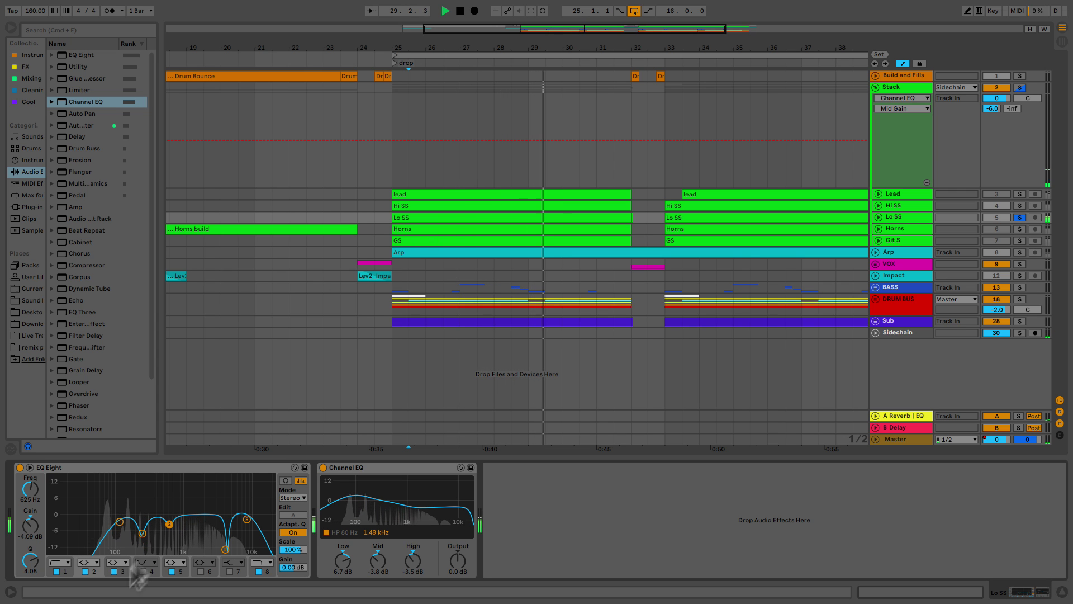
{"action": "left_click", "coordinate": [85, 571]}
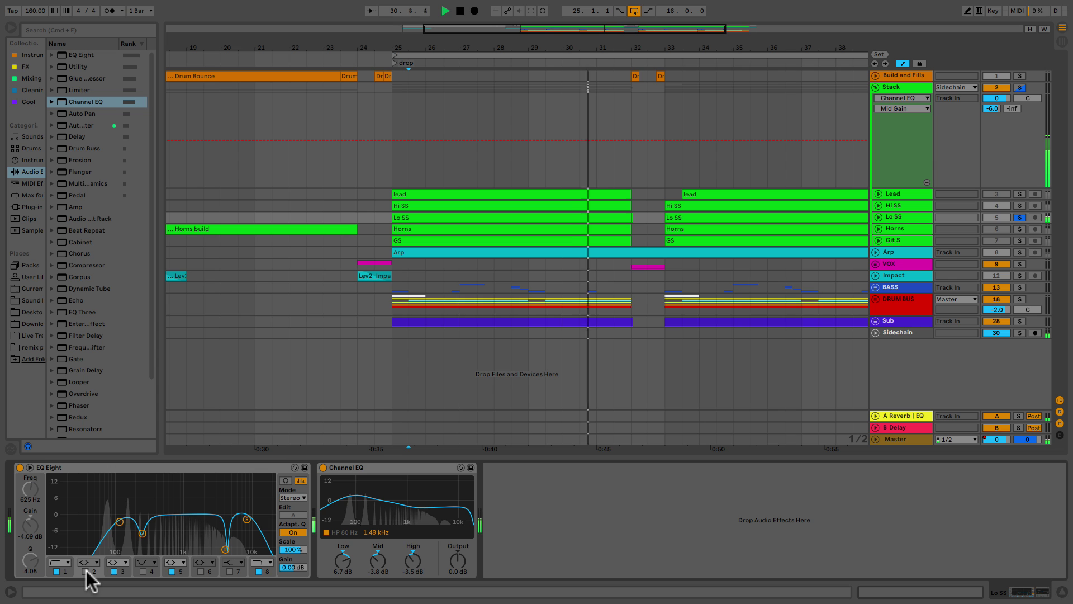
{"action": "left_click", "coordinate": [86, 571]}
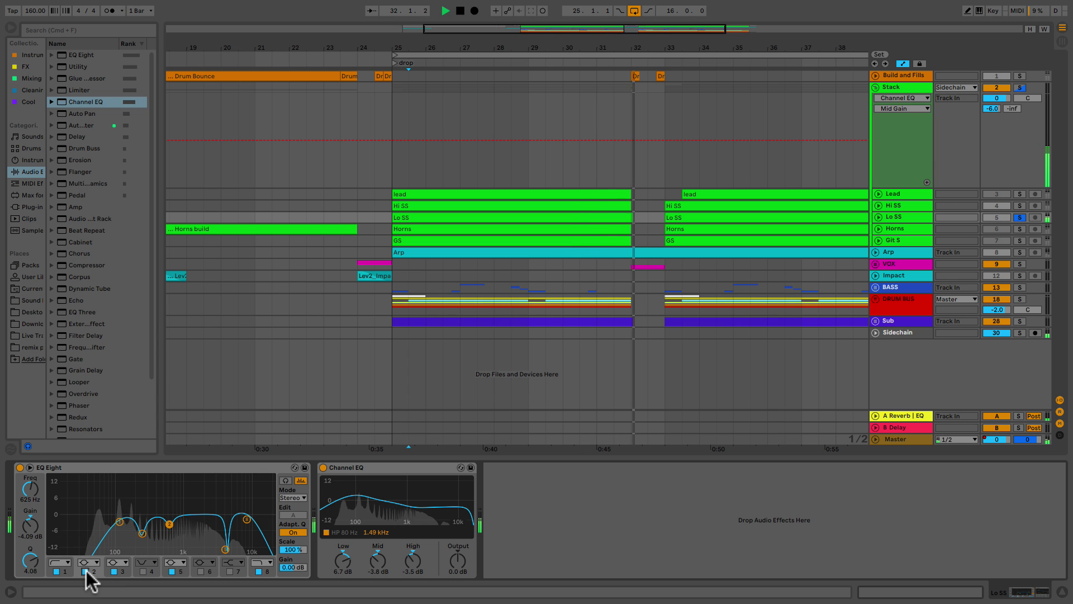
{"action": "key", "text": "space"}
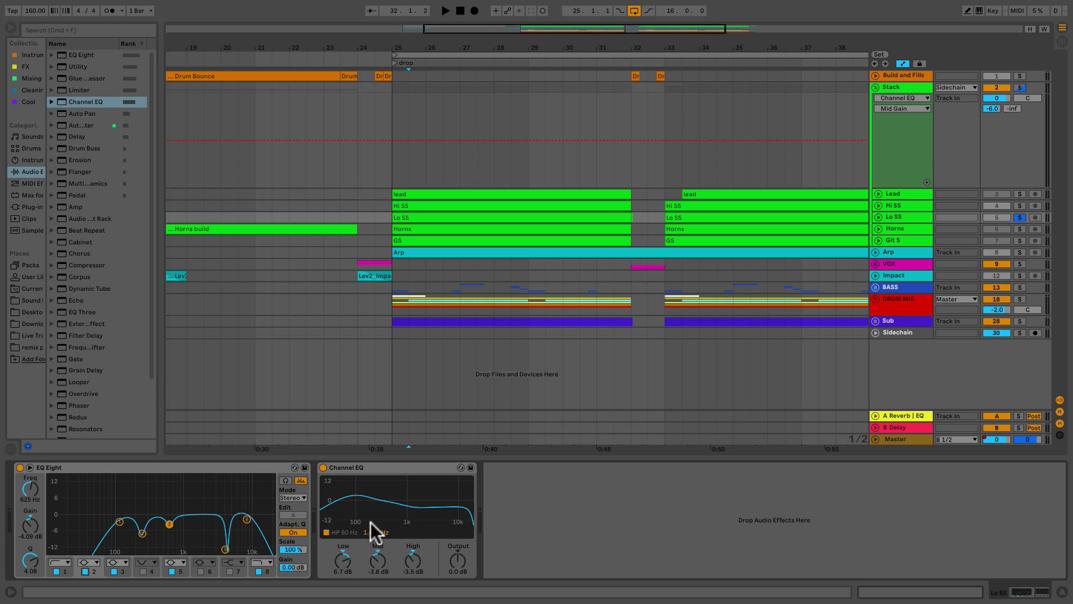
{"action": "left_click", "coordinate": [889, 206]}
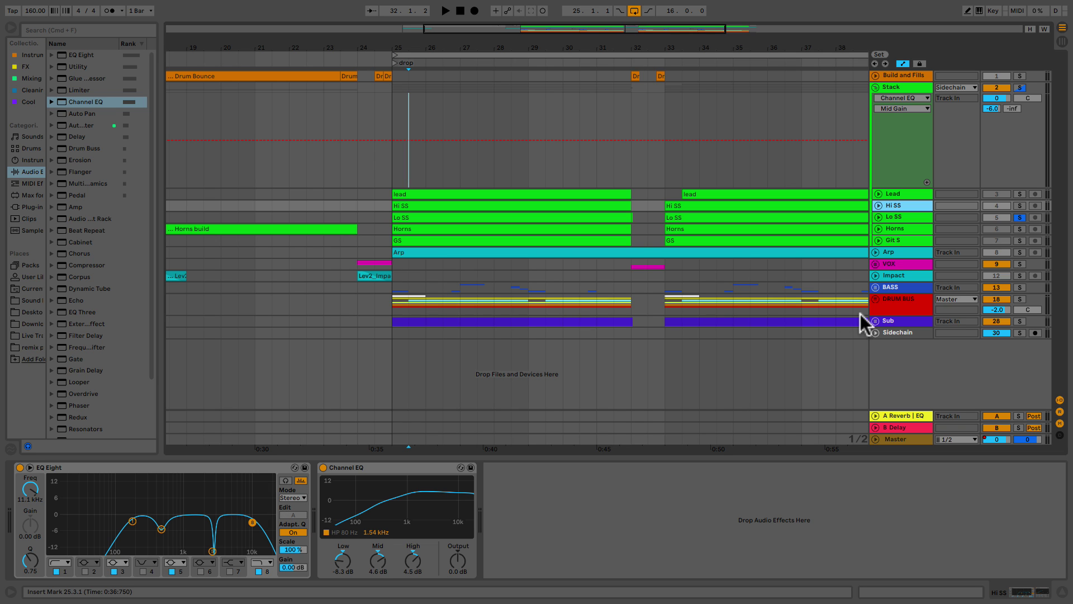
Solo Hi SS with Lo SS and compare the Lo SS Channel EQ on and off
{"action": "left_click", "coordinate": [1020, 205]}
{"action": "left_click", "coordinate": [919, 217]}
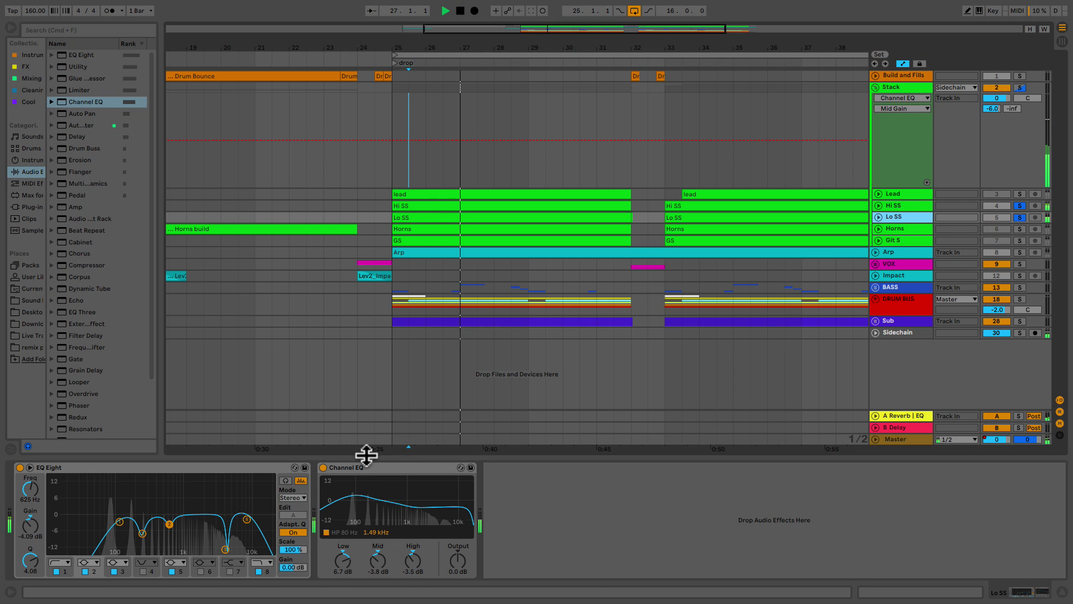
{"action": "left_click", "coordinate": [324, 467]}
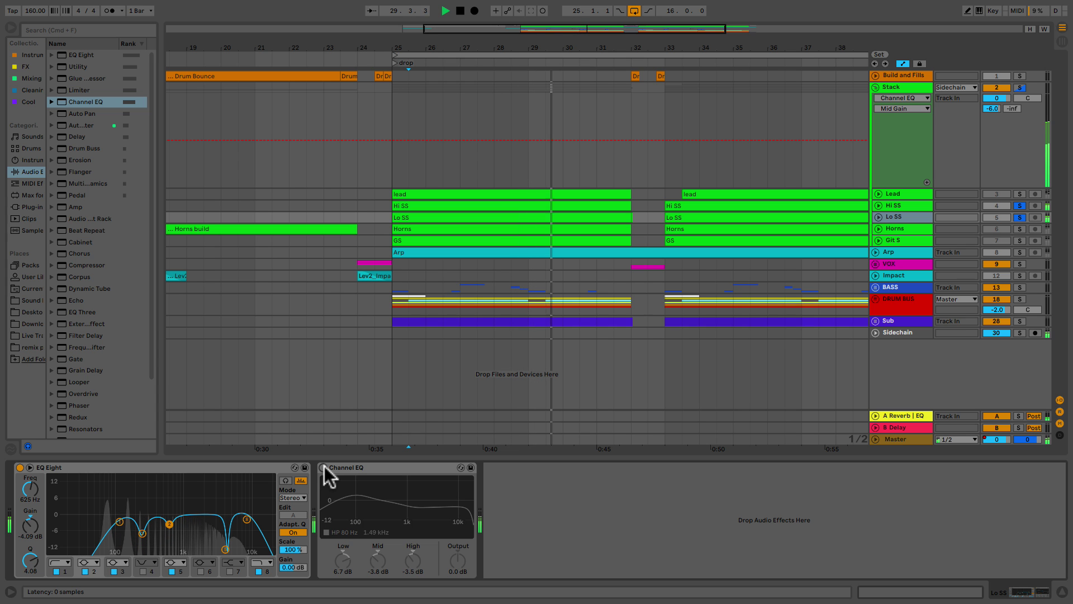
{"action": "left_click", "coordinate": [324, 467]}
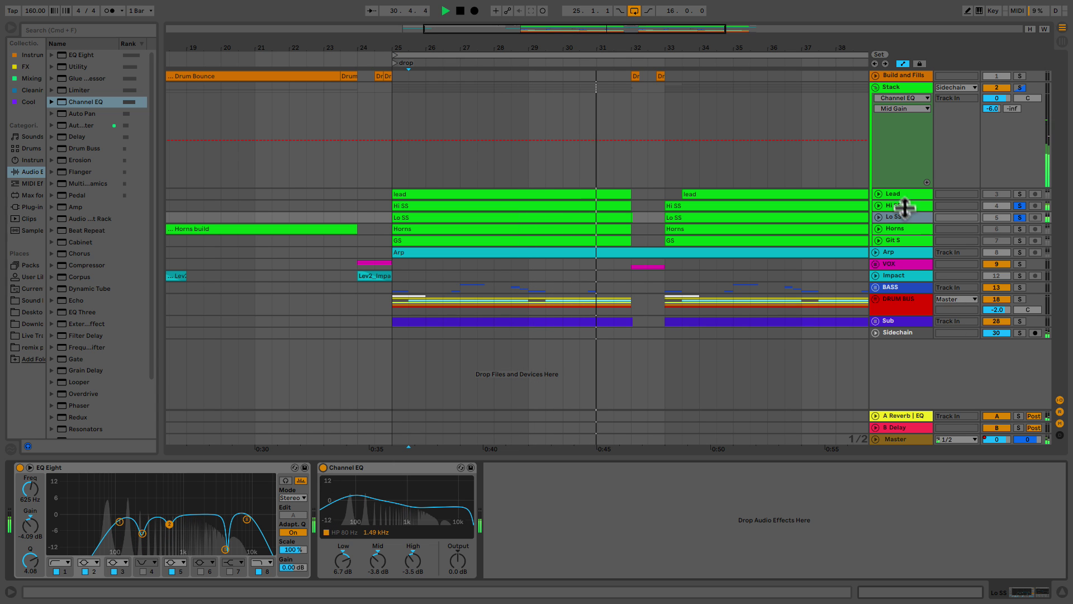
Compare the Hi SS Channel EQ on and off, then stop playback
{"action": "left_click", "coordinate": [904, 202]}
{"action": "left_click", "coordinate": [420, 451]}
{"action": "left_click", "coordinate": [323, 467]}
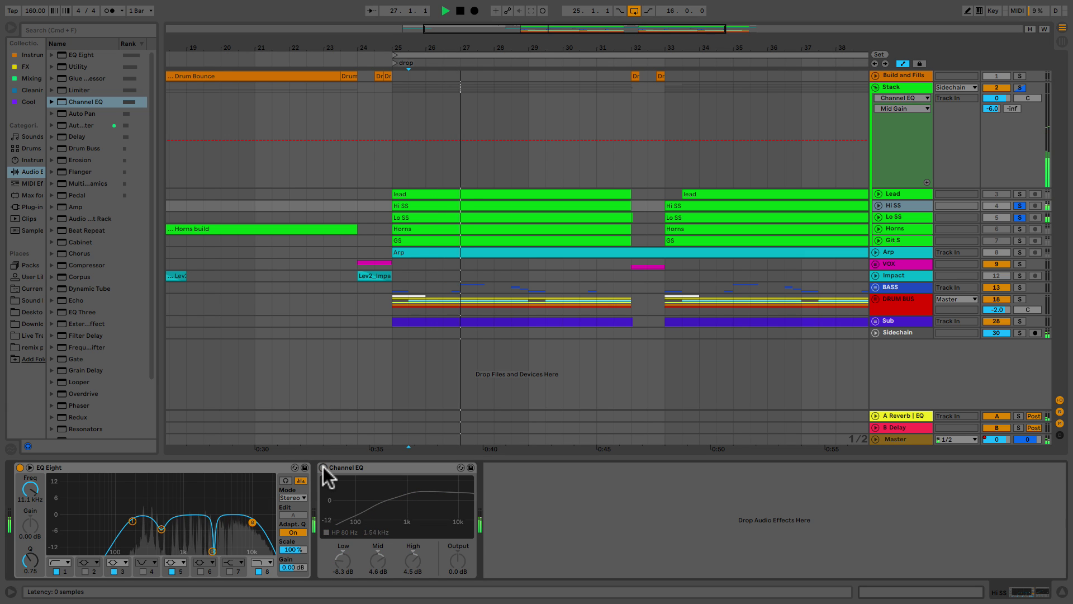
{"action": "left_click", "coordinate": [323, 467]}
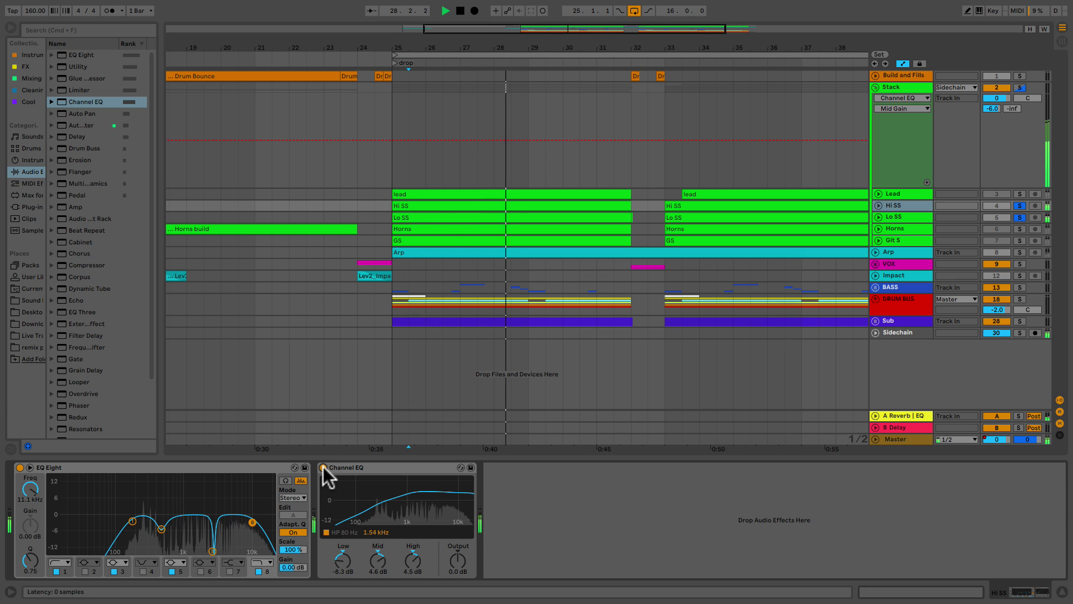
{"action": "key", "text": "space"}
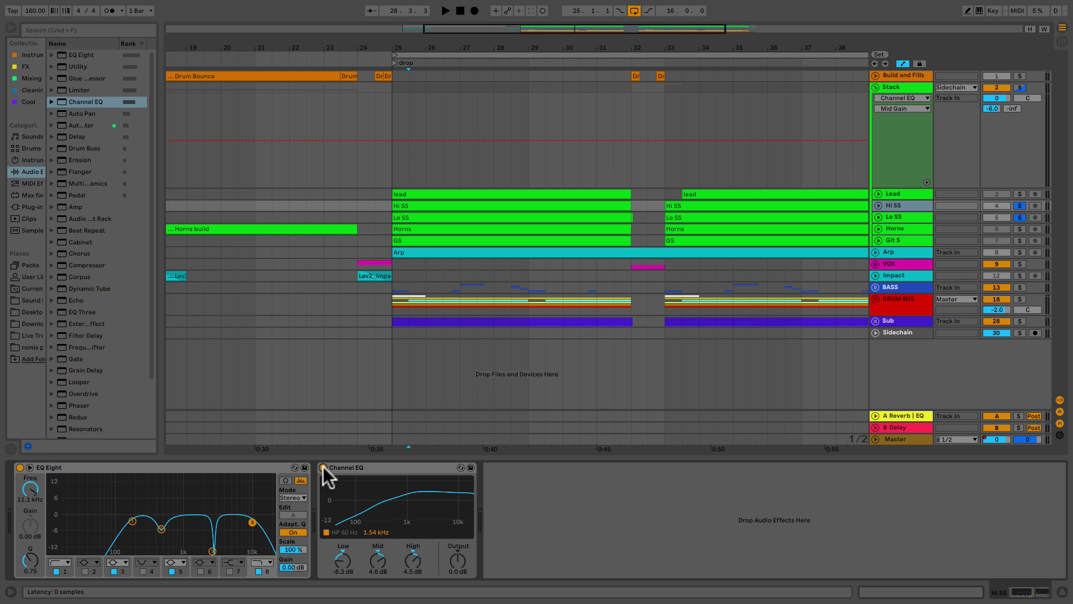
Solo Horns, add EQ Eight with a low cut below about 109 Hz, and enable band 3
{"action": "left_click", "coordinate": [904, 229]}
{"action": "left_click", "coordinate": [1020, 229]}
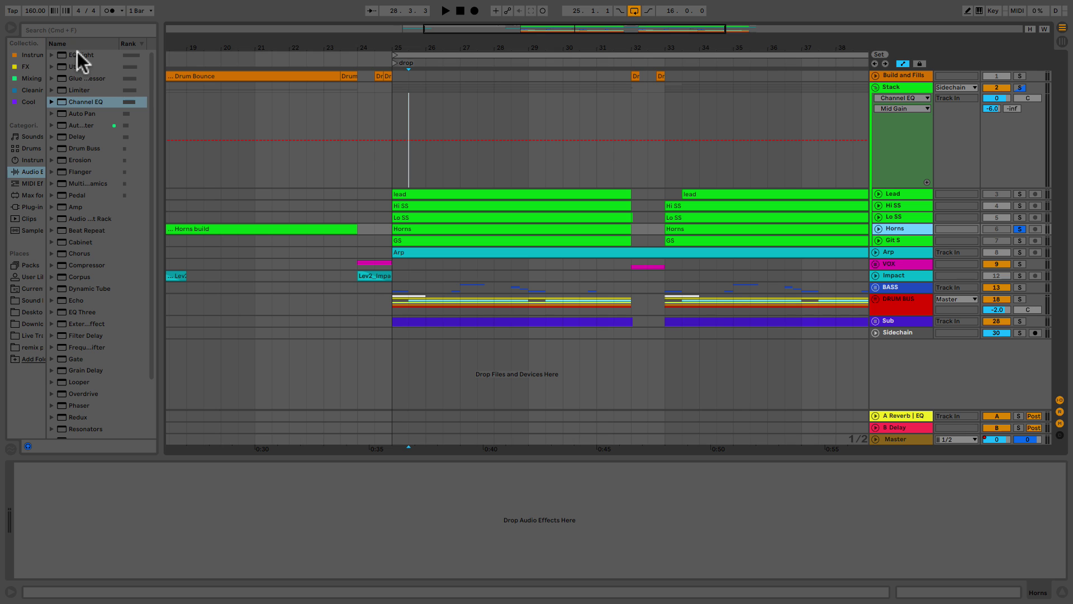
{"action": "left_click_drag", "start_coordinate": [78, 54], "coordinate": [118, 521]}
{"action": "left_click", "coordinate": [57, 572]}
{"action": "key", "text": "space"}
{"action": "key", "text": "space"}
{"action": "left_click", "coordinate": [113, 571]}
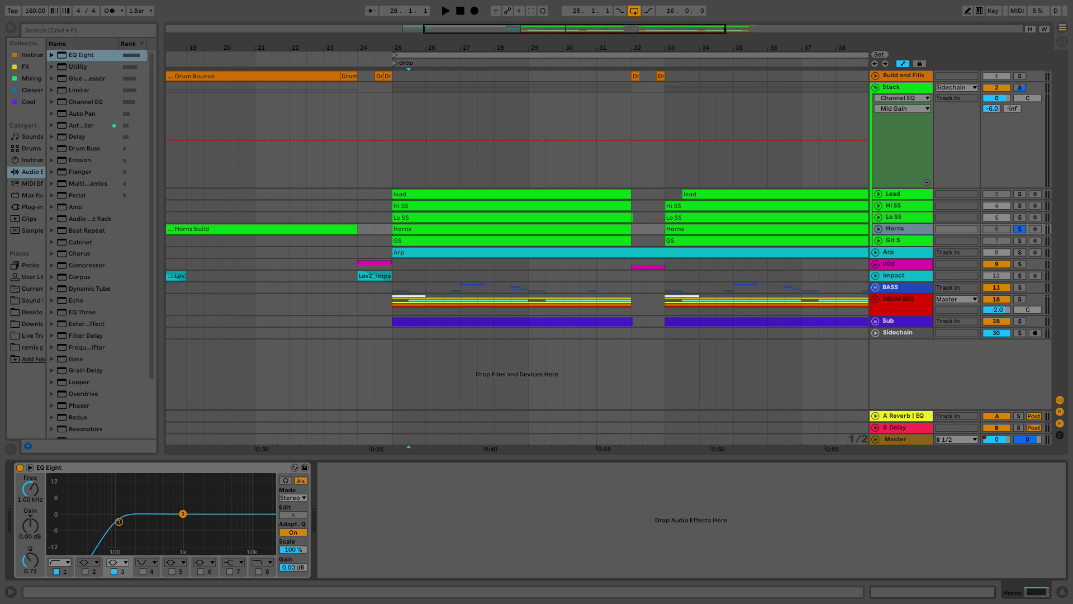
Make EQ Eight band 3 a narrow, slightly eased cut around 337 Hz
{"action": "key", "text": "space"}
{"action": "left_click_drag", "start_coordinate": [135, 500], "coordinate": [151, 525]}
{"action": "key", "text": "space"}
{"action": "key", "text": "space"}
{"action": "left_click_drag", "start_coordinate": [42, 559], "coordinate": [42, 531]}
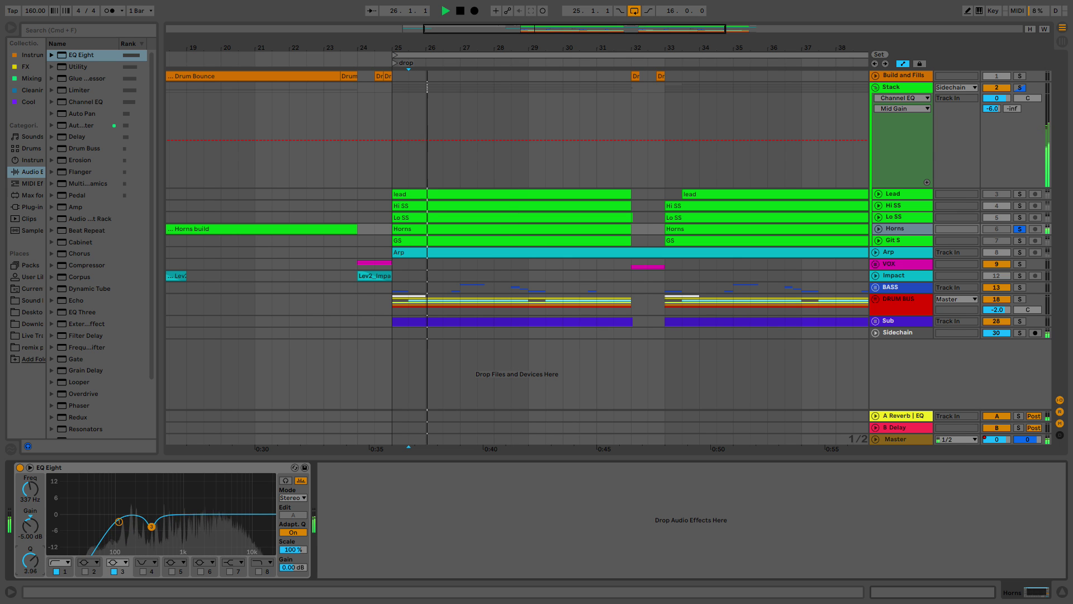
{"action": "left_click_drag", "start_coordinate": [150, 526], "coordinate": [151, 524]}
Enable band 5, sweep it up to 899 Hz, and pull its gain down into a cut
{"action": "left_click", "coordinate": [172, 572]}
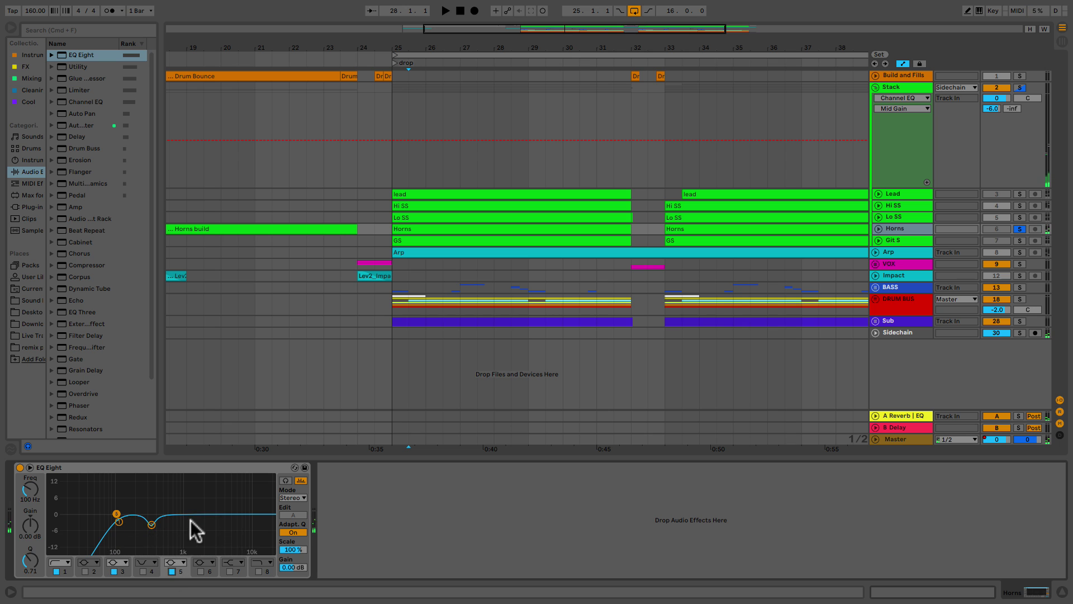
{"action": "left_click", "coordinate": [117, 514]}
{"action": "key", "text": "space"}
{"action": "mouse_move", "coordinate": [167, 484]}
{"action": "left_mouse_down"}
{"action": "mouse_move", "coordinate": [192, 485]}
{"action": "mouse_move", "coordinate": [172, 485]}
{"action": "left_mouse_up"}
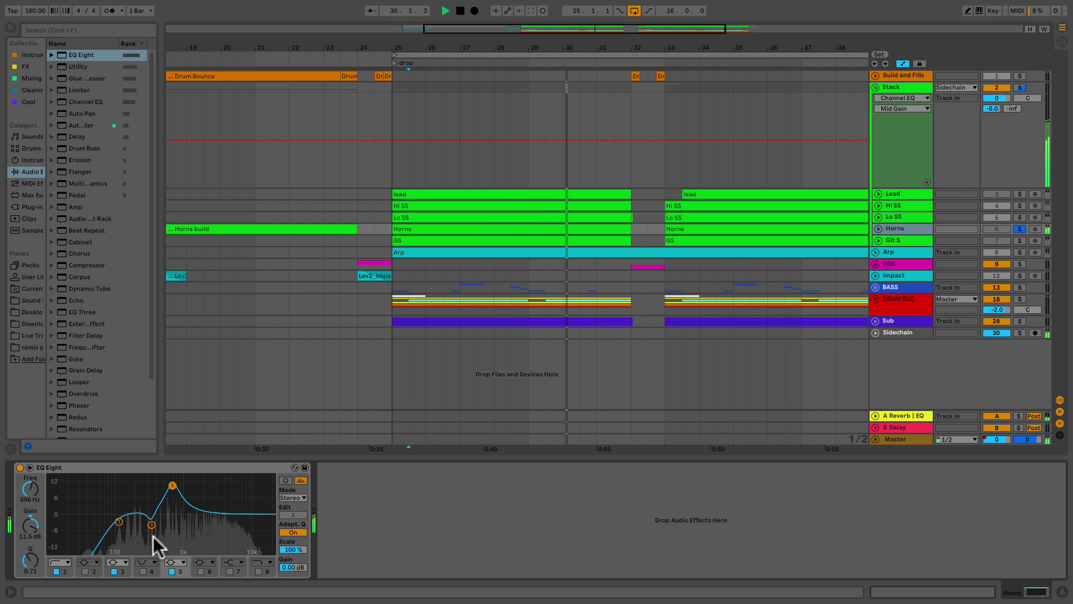
{"action": "key", "text": "space"}
{"action": "left_click_drag", "start_coordinate": [30, 531], "coordinate": [28, 559]}
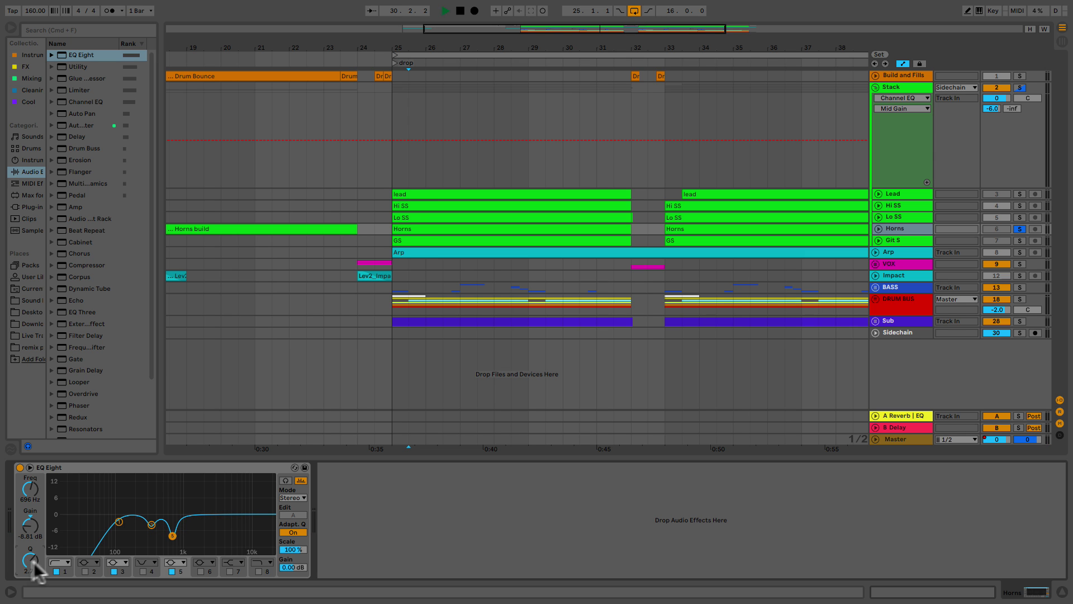
Notch band 6 to -15 dB at 3.03 kHz and add a 9.38 kHz high cut
{"action": "left_click", "coordinate": [200, 571]}
{"action": "left_click_drag", "start_coordinate": [249, 513], "coordinate": [215, 479]}
{"action": "key", "text": "space"}
{"action": "key", "text": "space"}
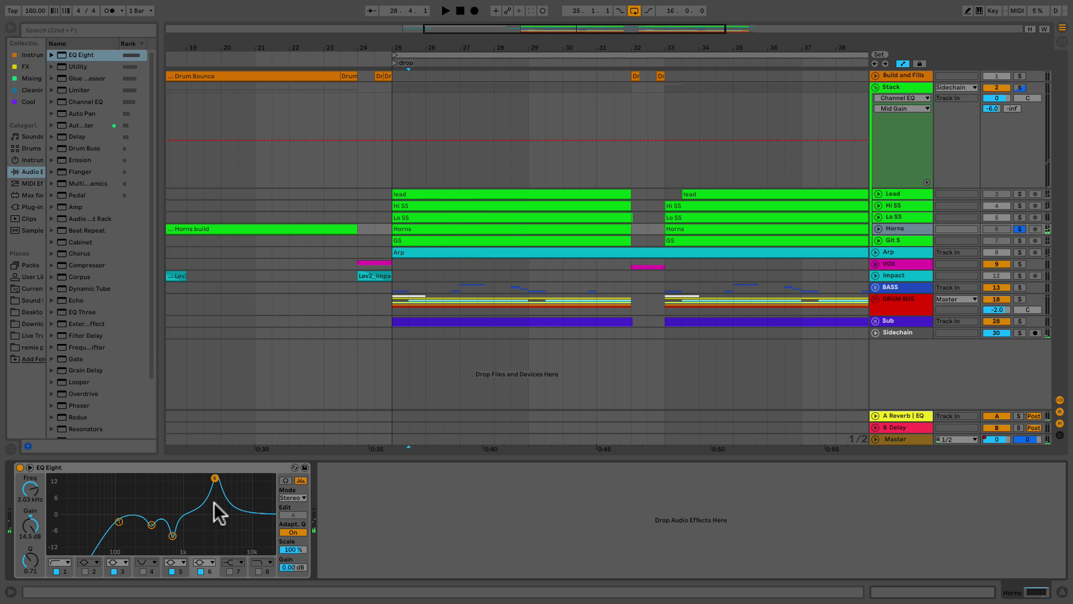
{"action": "left_click_drag", "start_coordinate": [30, 525], "coordinate": [31, 550]}
{"action": "key", "text": "space"}
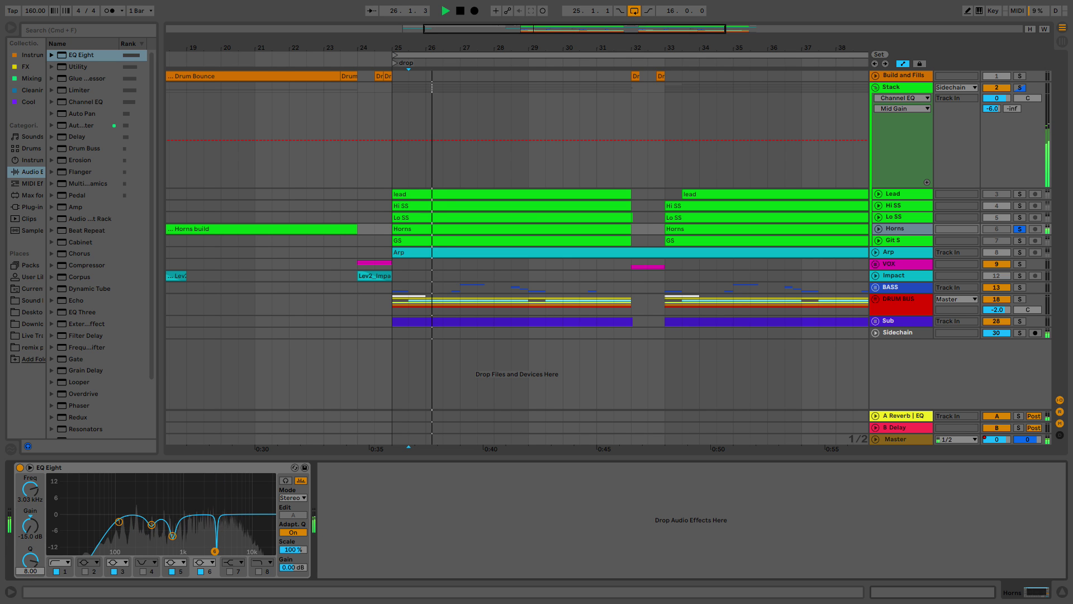
{"action": "left_click", "coordinate": [258, 571]}
{"action": "left_click_drag", "start_coordinate": [267, 524], "coordinate": [250, 523]}
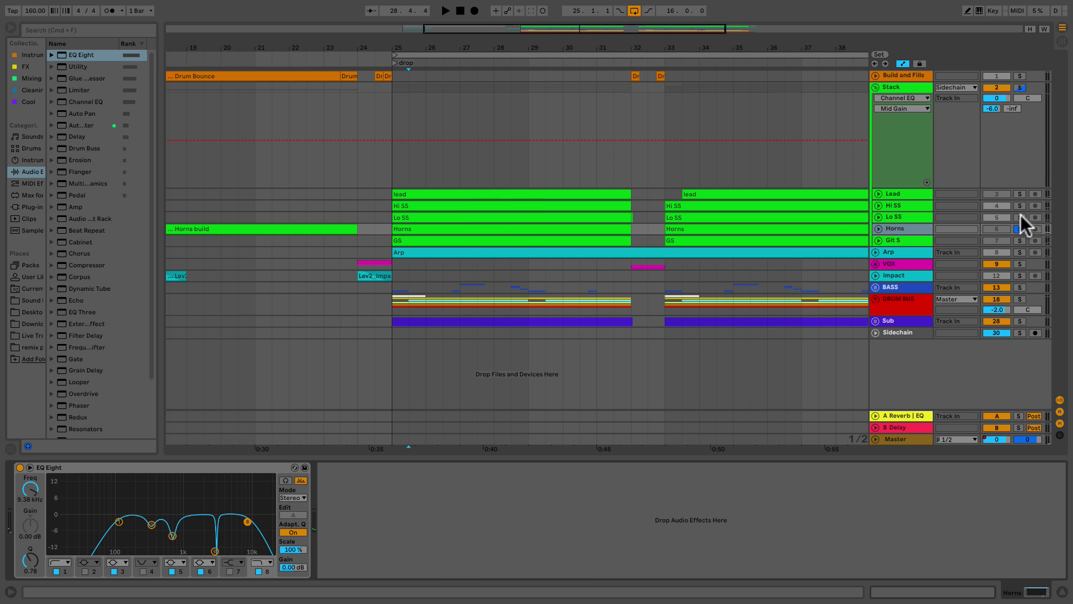
Solo Lo SS with the Horns and insert a flat Channel EQ after the Horns' EQ Eight
{"action": "left_click", "coordinate": [1020, 214]}
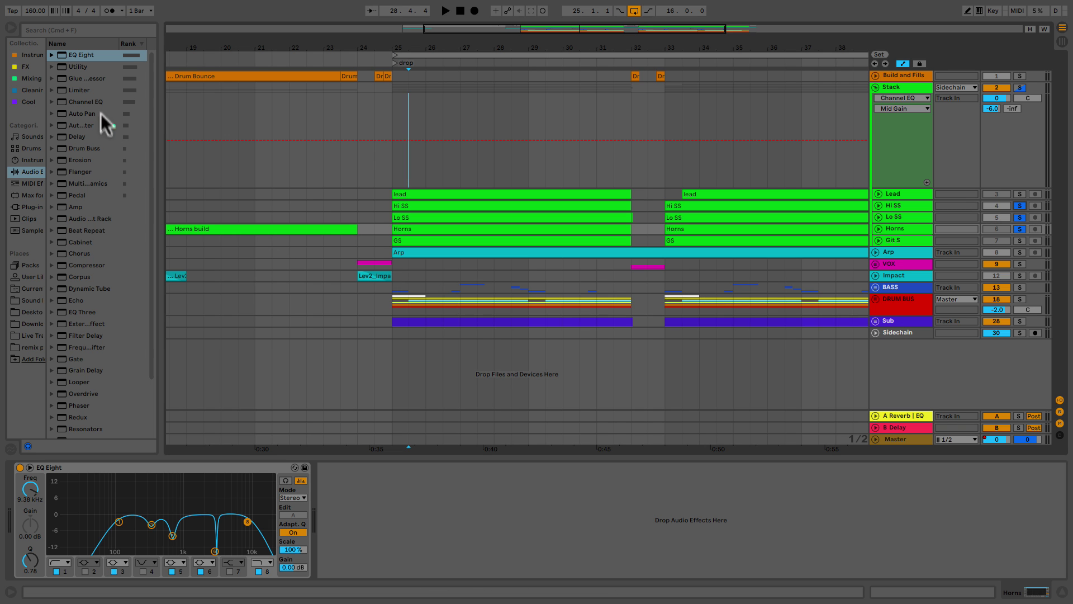
{"action": "left_click_drag", "start_coordinate": [86, 103], "coordinate": [419, 525]}
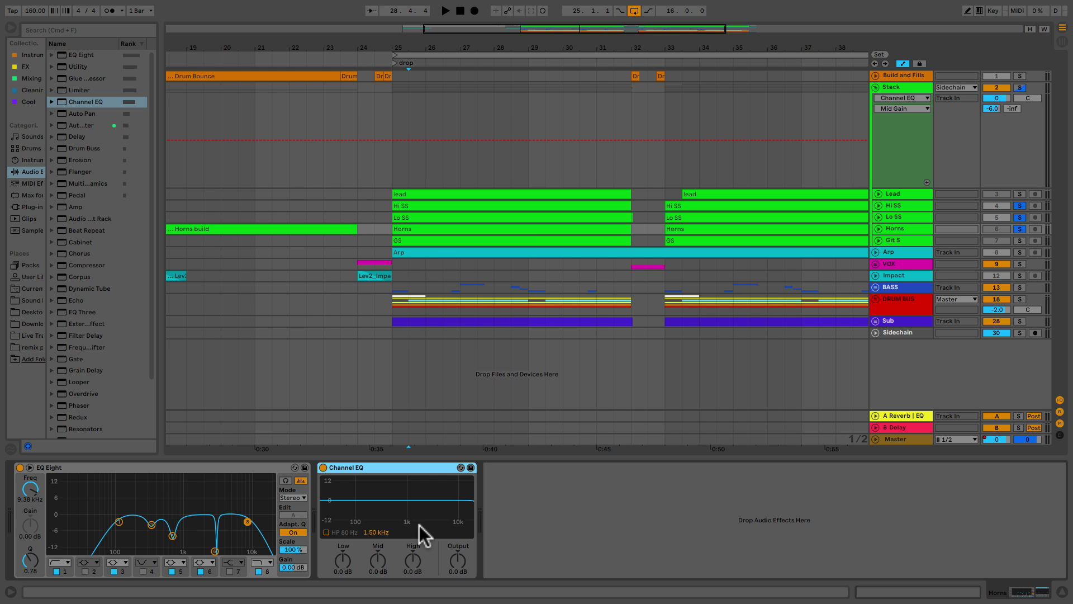
Turn on the Horns' Channel EQ 80 Hz high-pass, with Low at -3.0 dB and High at -3.5 dB
{"action": "key", "text": "space"}
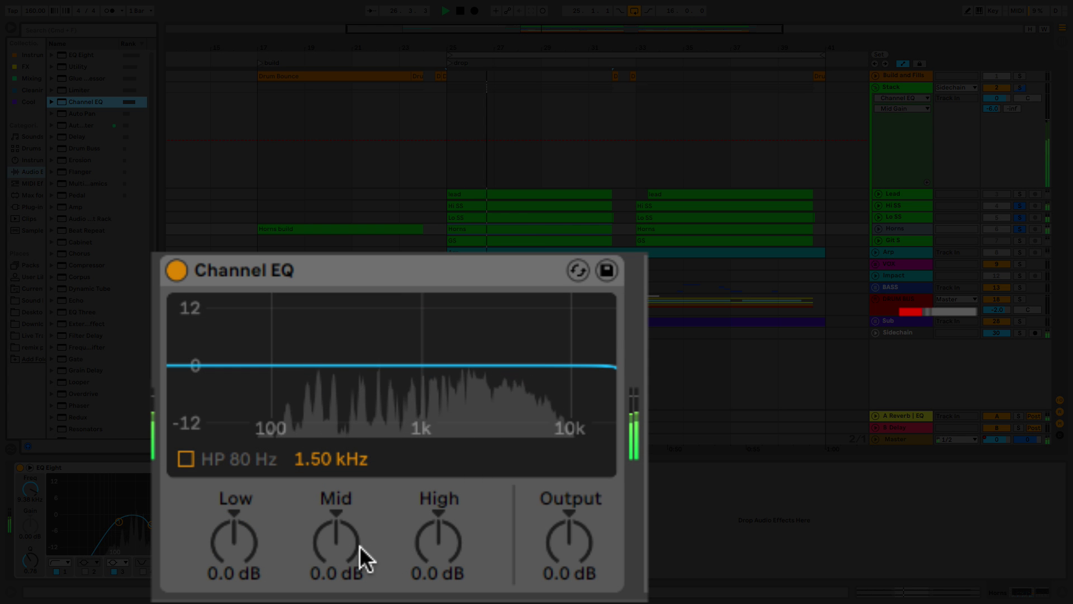
{"action": "left_click", "coordinate": [187, 460]}
{"action": "left_click_drag", "start_coordinate": [235, 546], "coordinate": [234, 556]}
{"action": "left_click_drag", "start_coordinate": [451, 570], "coordinate": [451, 581]}
Set the Mid to +3.6 dB at 861 Hz, then compare the Channel EQ bypassed and active
{"action": "left_click_drag", "start_coordinate": [333, 464], "coordinate": [340, 530]}
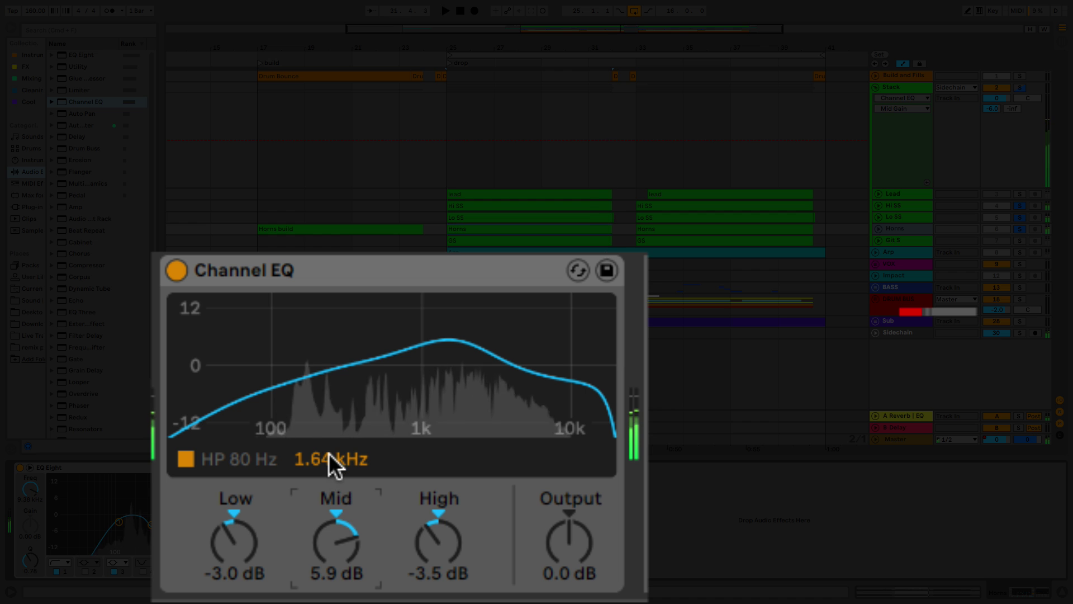
{"action": "left_click_drag", "start_coordinate": [335, 467], "coordinate": [334, 486]}
{"action": "left_click_drag", "start_coordinate": [342, 558], "coordinate": [343, 569]}
{"action": "left_click", "coordinate": [189, 275]}
{"action": "left_click", "coordinate": [175, 271]}
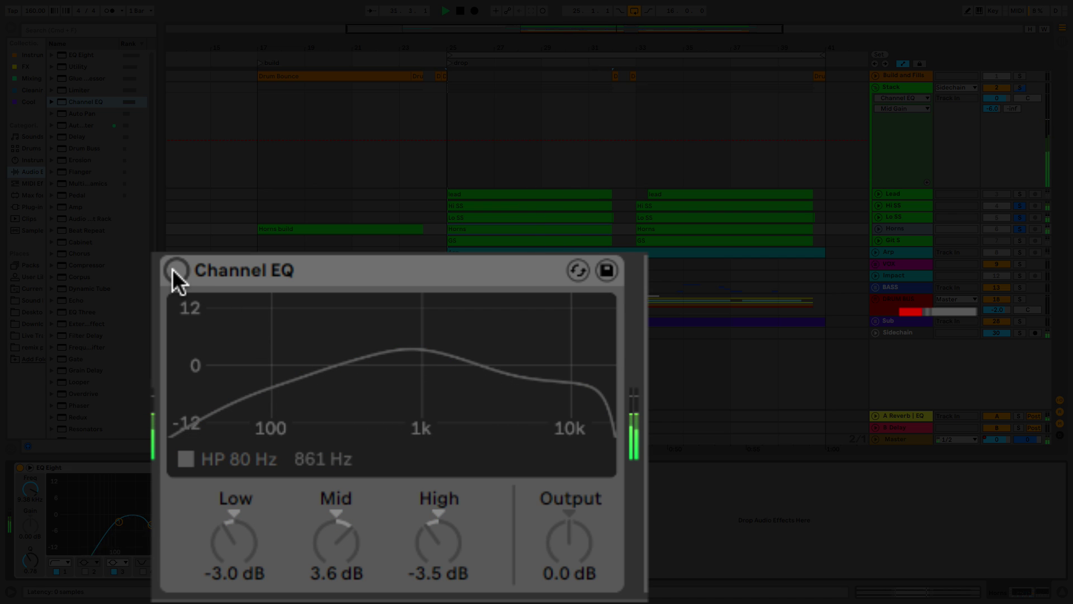
{"action": "left_click", "coordinate": [175, 270]}
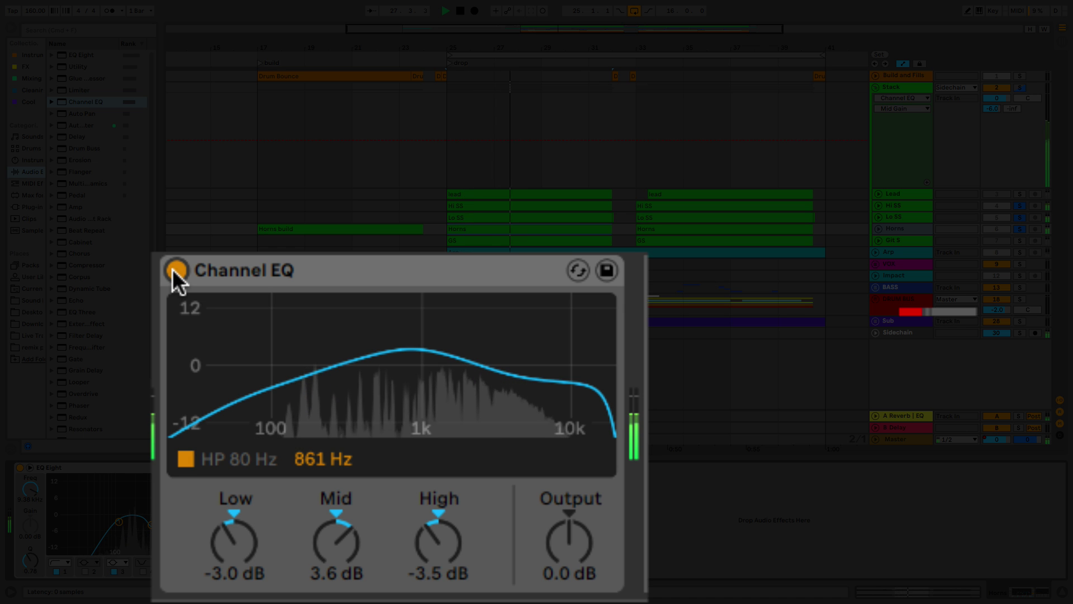
Stop playback, keeping the Horns' 80 Hz high-pass, +3.6 dB at 861 Hz and -3.5 dB highs
{"action": "key", "text": "space"}
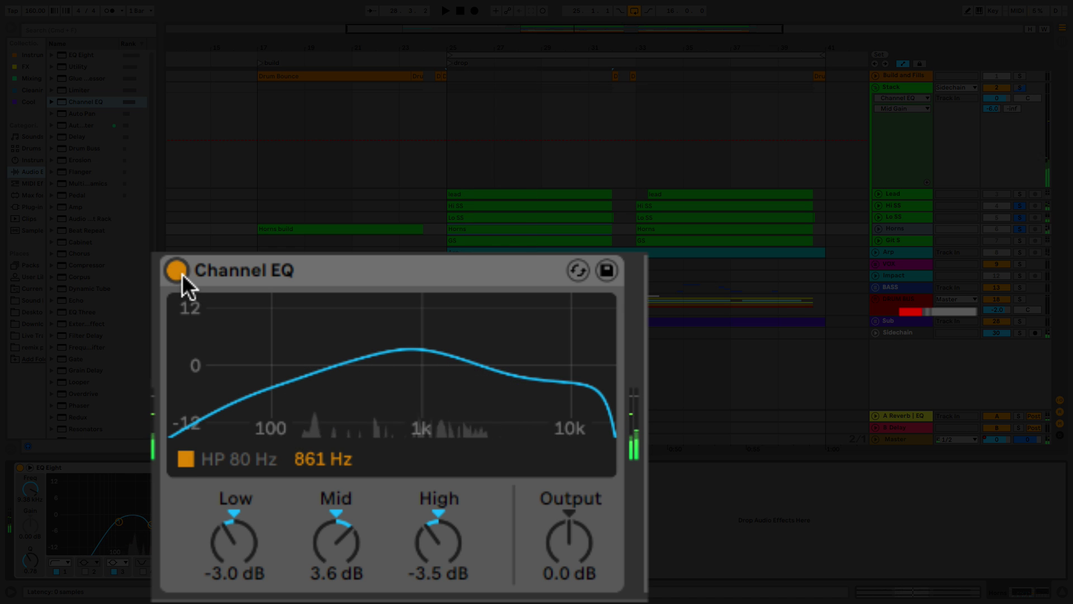